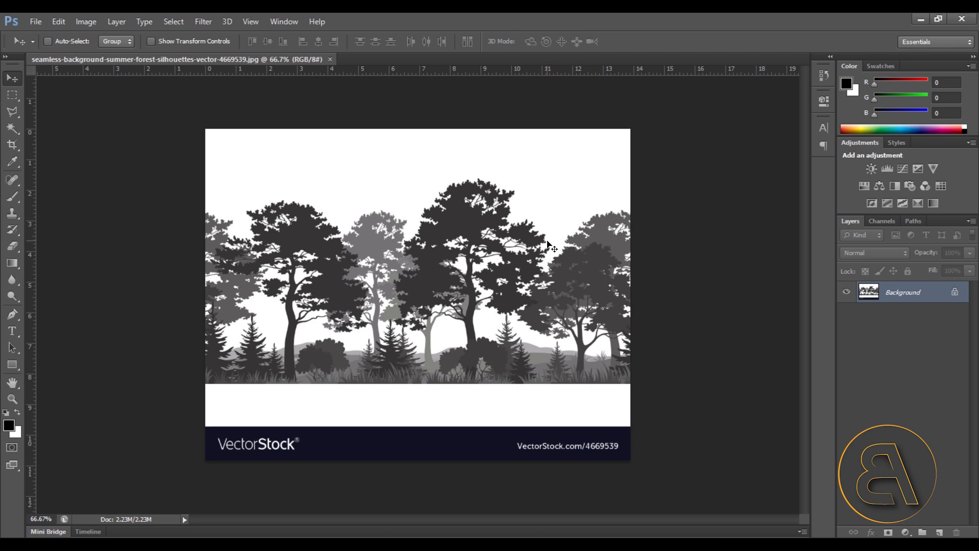
Crop the forest image along the base of the grass, removing the blank strip and the VectorStock banner below it.
{"action": "left_click", "coordinate": [12, 147]}
{"action": "left_click_drag", "start_coordinate": [420, 461], "coordinate": [421, 422]}
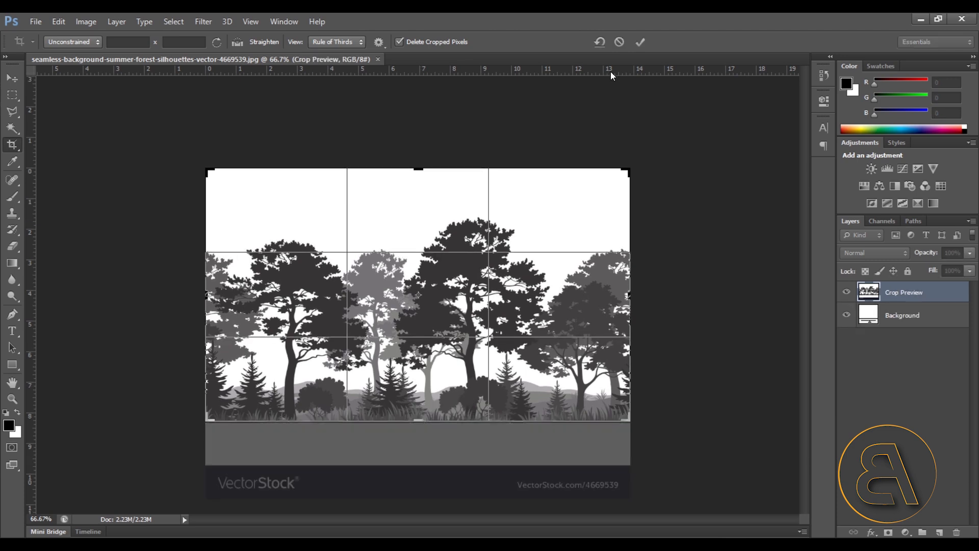
{"action": "left_click", "coordinate": [640, 42]}
{"action": "key", "text": "ctrl+0"}
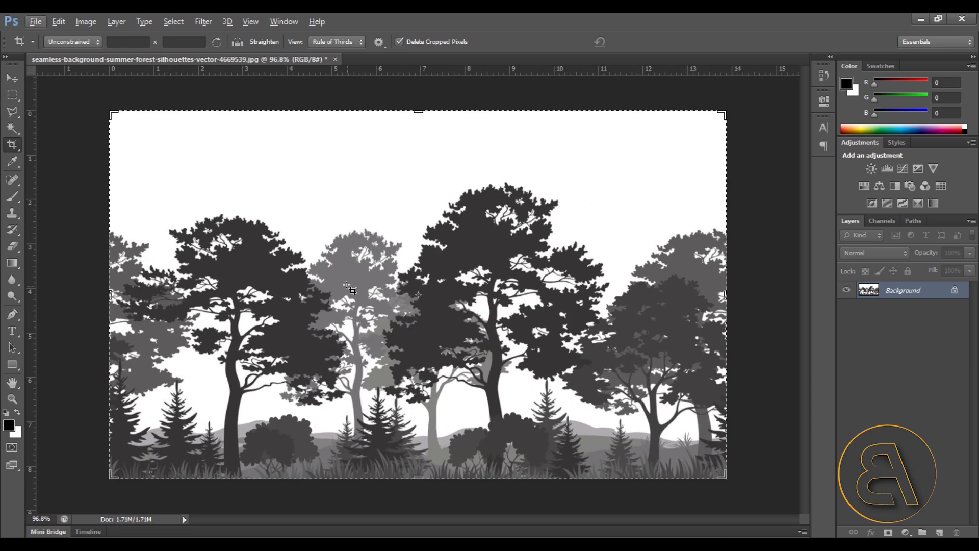
Add a Color Lookup adjustment above the forest image using the TensionGreen.3DL 3D LUT.
{"action": "left_click", "coordinate": [941, 186]}
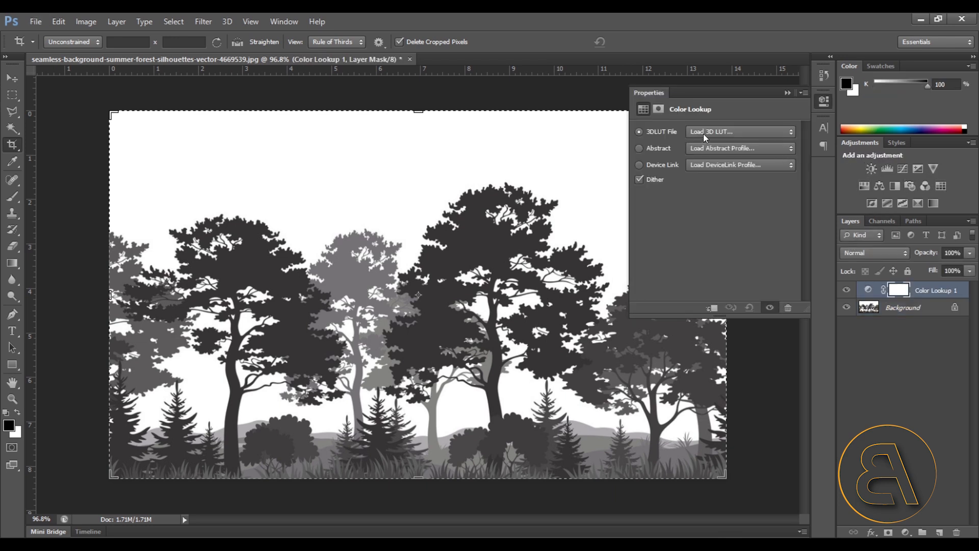
{"action": "left_click", "coordinate": [702, 134]}
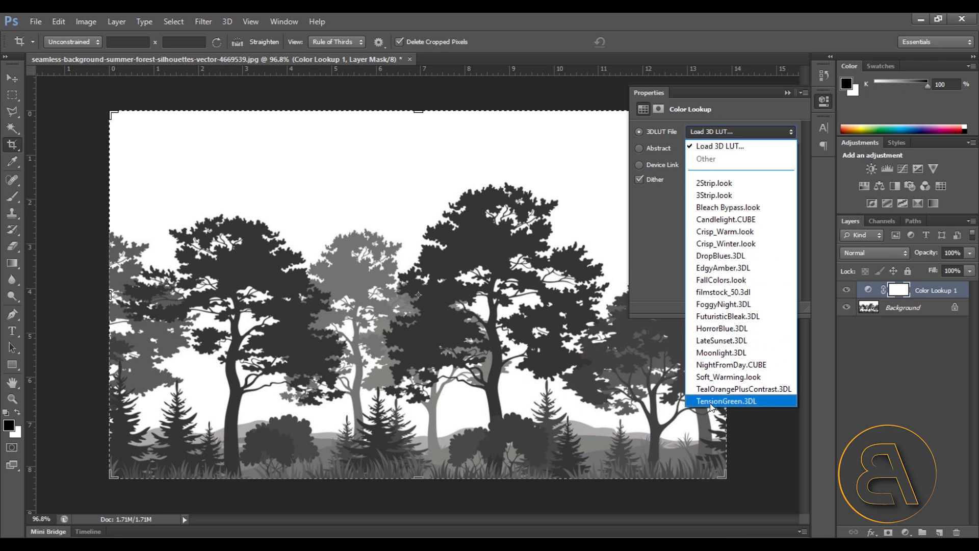
{"action": "left_click", "coordinate": [741, 402]}
{"action": "left_click", "coordinate": [787, 94]}
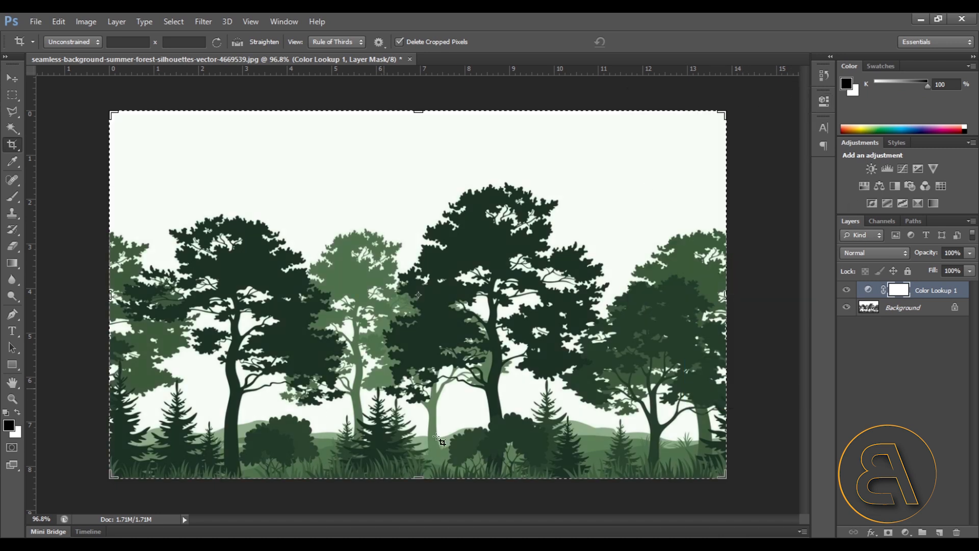
Lower the opacity of the Color Lookup adjustment layer to about 47%.
{"action": "left_click", "coordinate": [969, 252]}
{"action": "left_click_drag", "start_coordinate": [965, 266], "coordinate": [936, 269]}
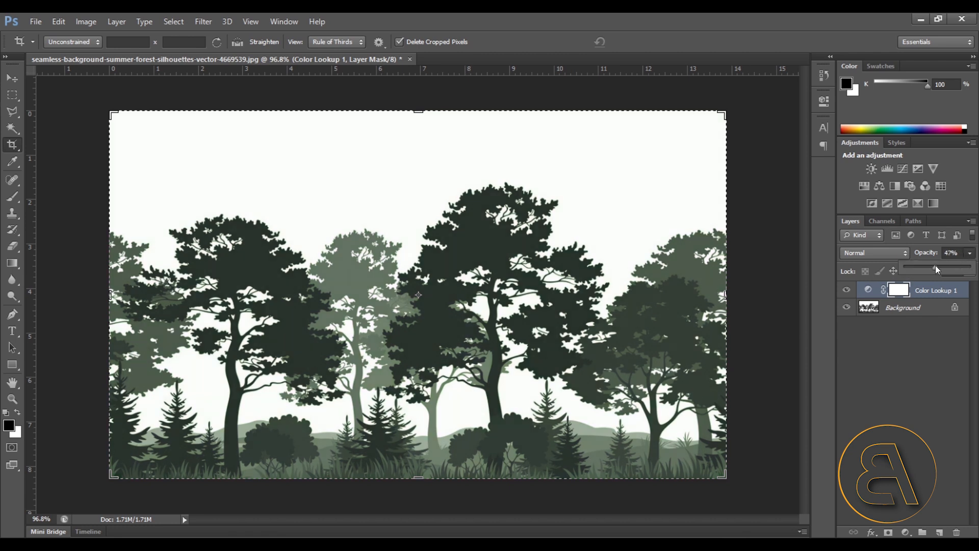
{"action": "left_click", "coordinate": [899, 360]}
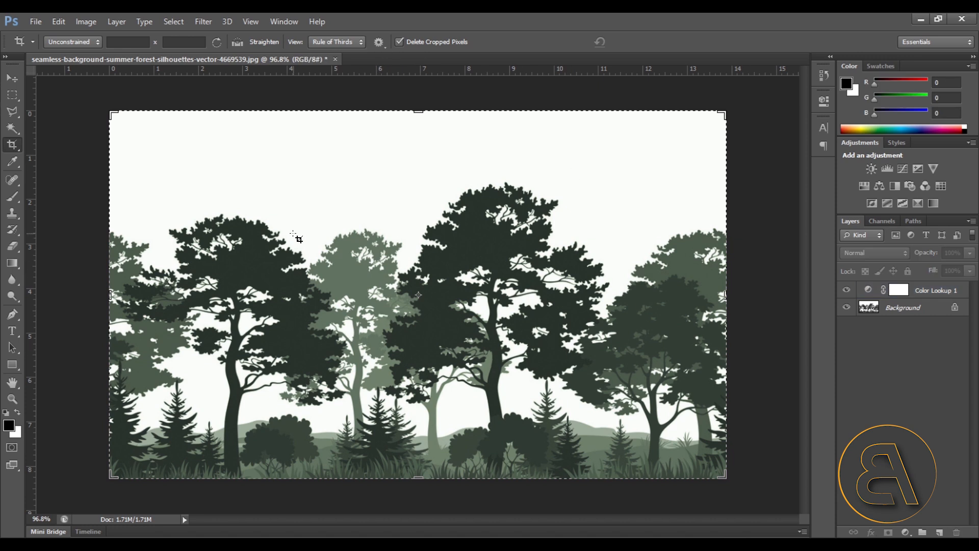
Save a copy of the tinted forest image as a JPEG named Treeline at maximum quality 12.
{"action": "left_click", "coordinate": [36, 21]}
{"action": "left_click", "coordinate": [50, 173]}
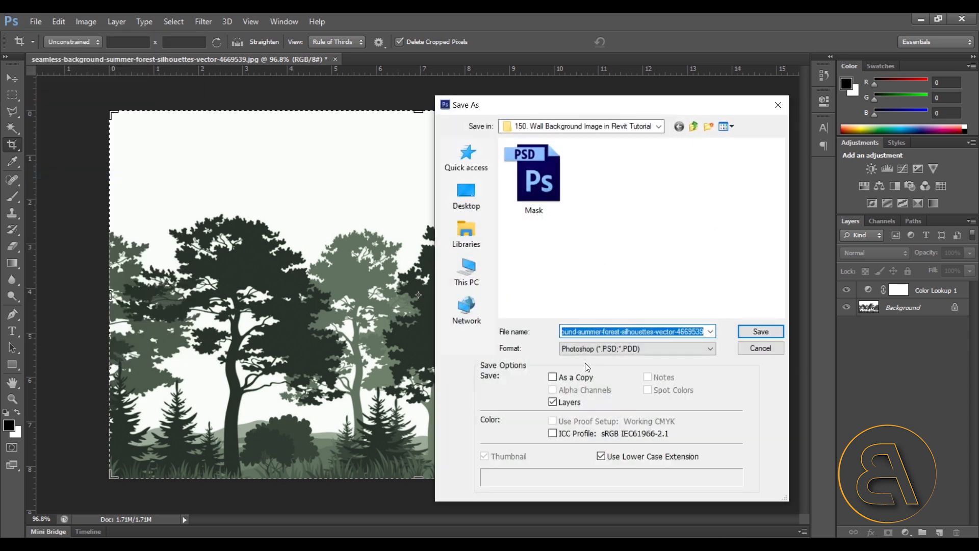
{"action": "left_click", "coordinate": [615, 348]}
{"action": "left_click", "coordinate": [575, 434]}
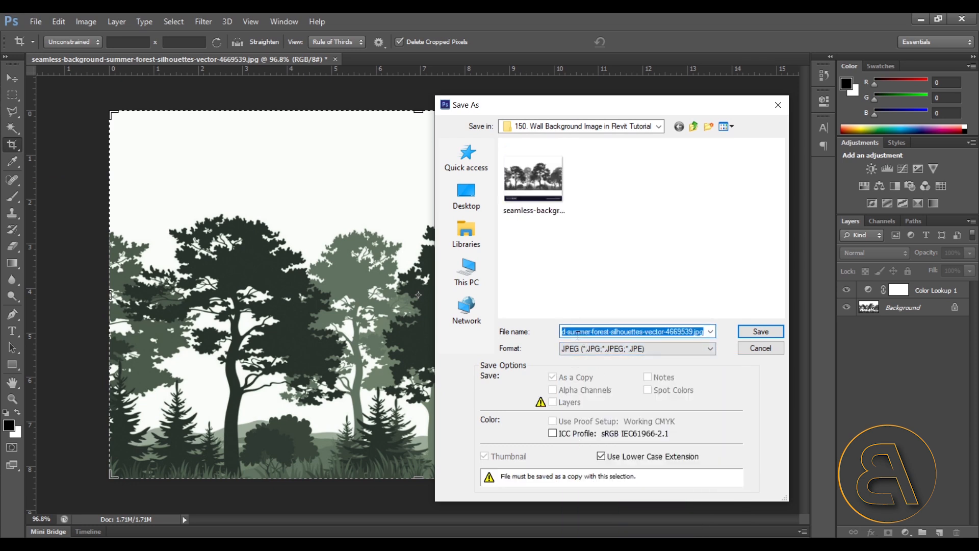
{"action": "type", "text": "Tree"}
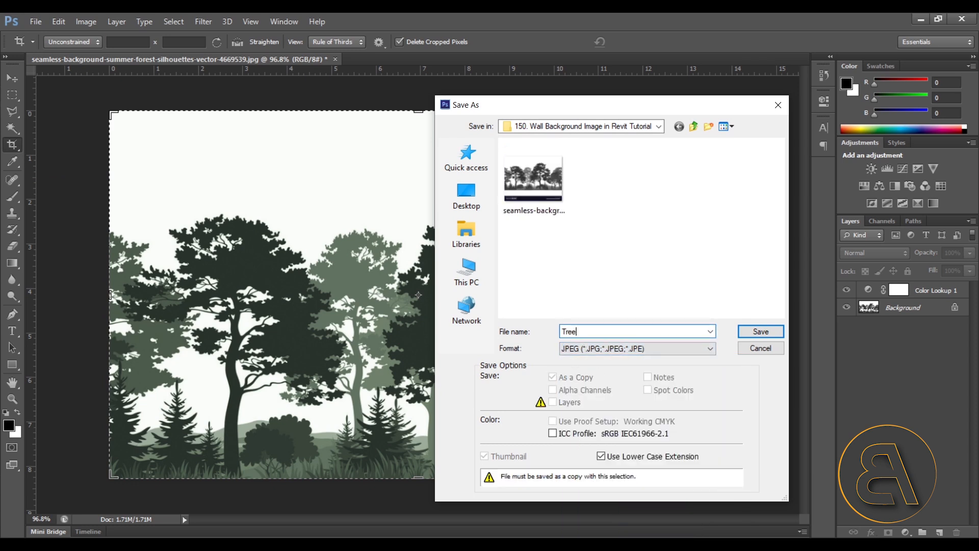
{"action": "type", "text": "line"}
{"action": "key", "text": "Return"}
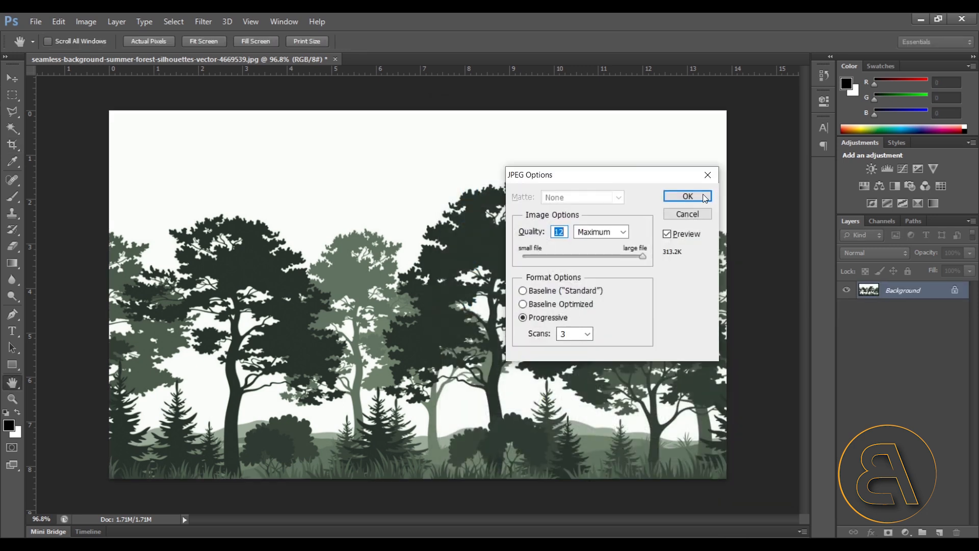
{"action": "left_click", "coordinate": [703, 197]}
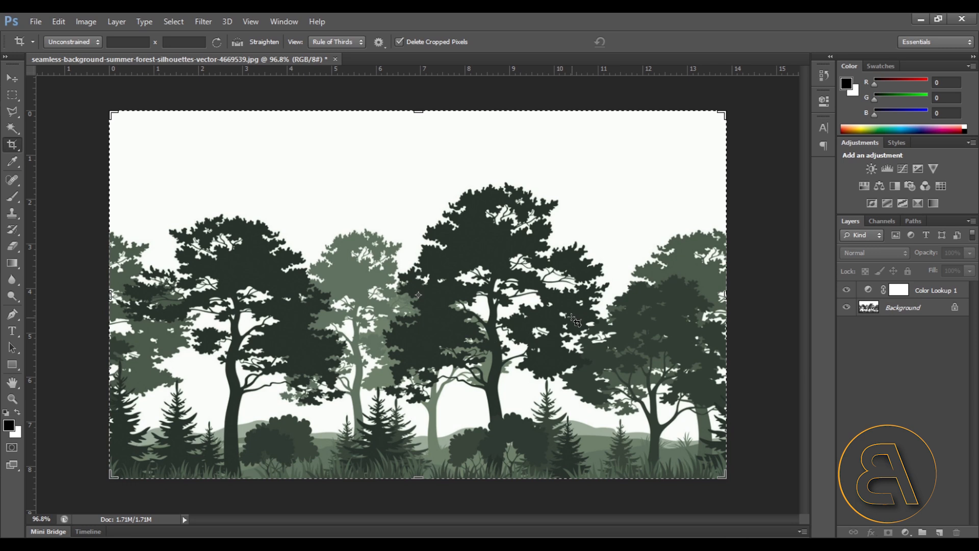
Select the white sky areas of the Background layer by Color Range with a fuzziness of 90.
{"action": "left_click", "coordinate": [173, 23]}
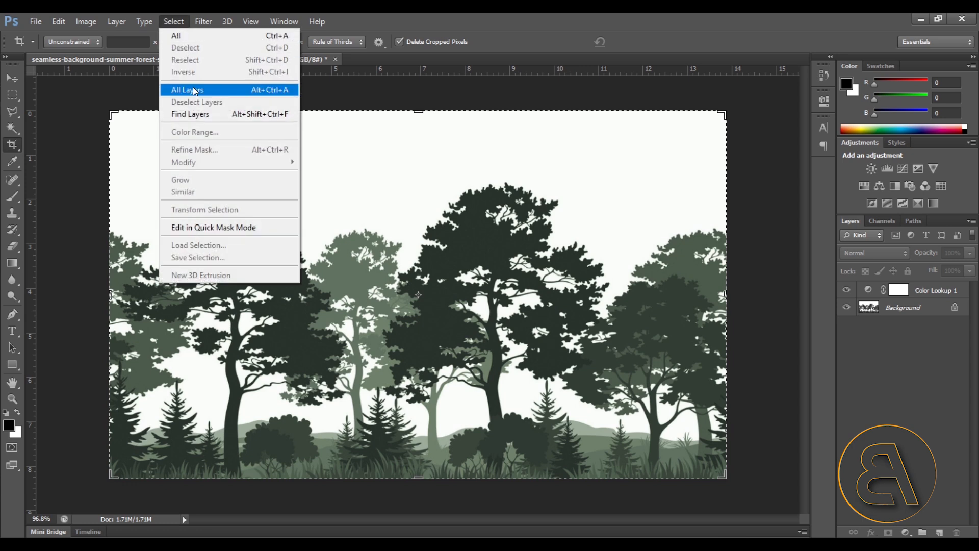
{"action": "left_click", "coordinate": [890, 317]}
{"action": "left_click", "coordinate": [890, 308]}
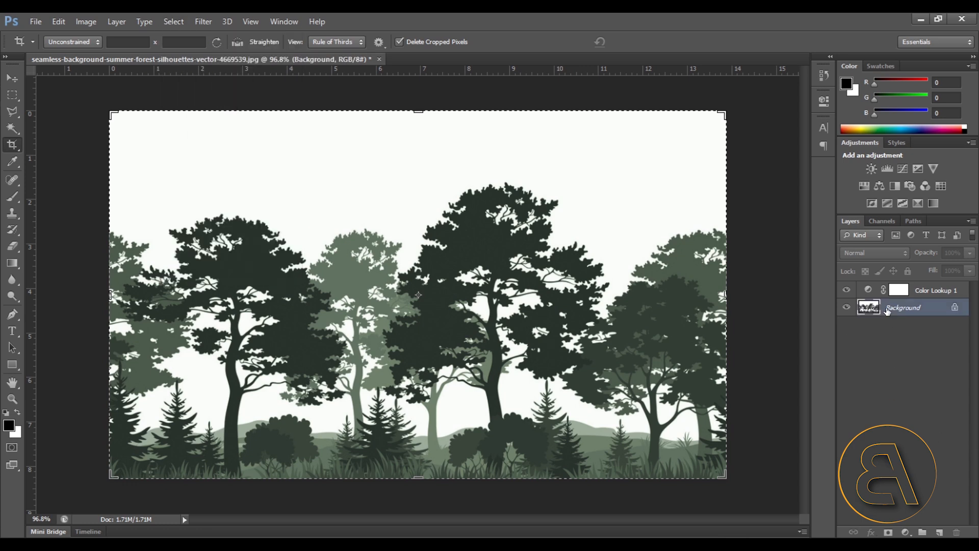
{"action": "left_click", "coordinate": [172, 22]}
{"action": "left_click", "coordinate": [172, 22]}
{"action": "left_click", "coordinate": [173, 22]}
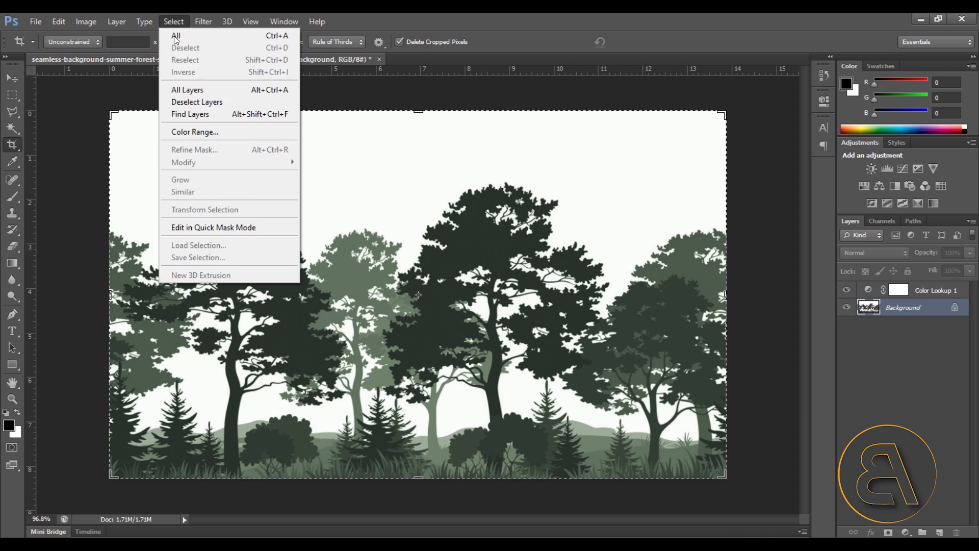
{"action": "left_click", "coordinate": [187, 132]}
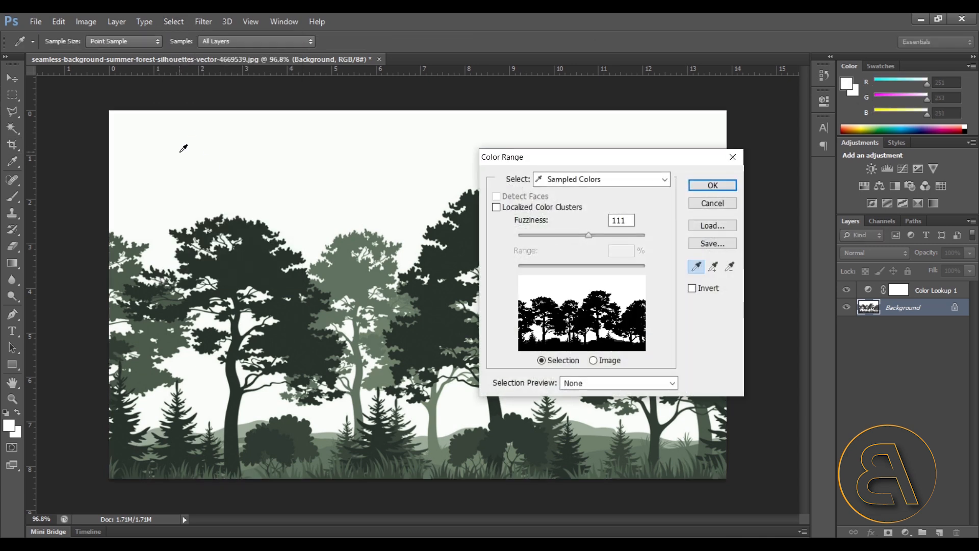
{"action": "mouse_move", "coordinate": [590, 234]}
{"action": "left_mouse_down"}
{"action": "mouse_move", "coordinate": [569, 233]}
{"action": "mouse_move", "coordinate": [602, 233]}
{"action": "mouse_move", "coordinate": [546, 235]}
{"action": "mouse_move", "coordinate": [588, 233]}
{"action": "mouse_move", "coordinate": [577, 233]}
{"action": "left_mouse_up"}
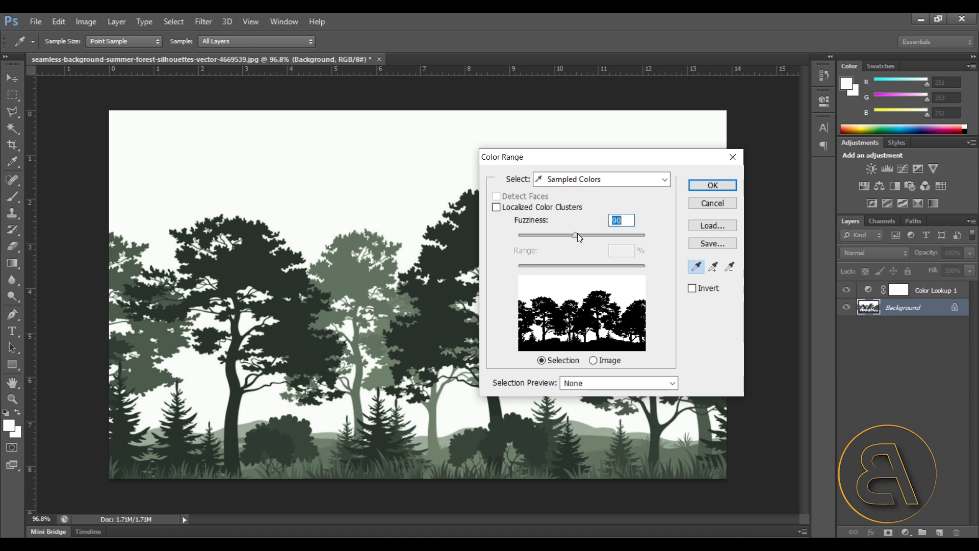
{"action": "left_click", "coordinate": [697, 188]}
{"action": "key", "text": "c"}
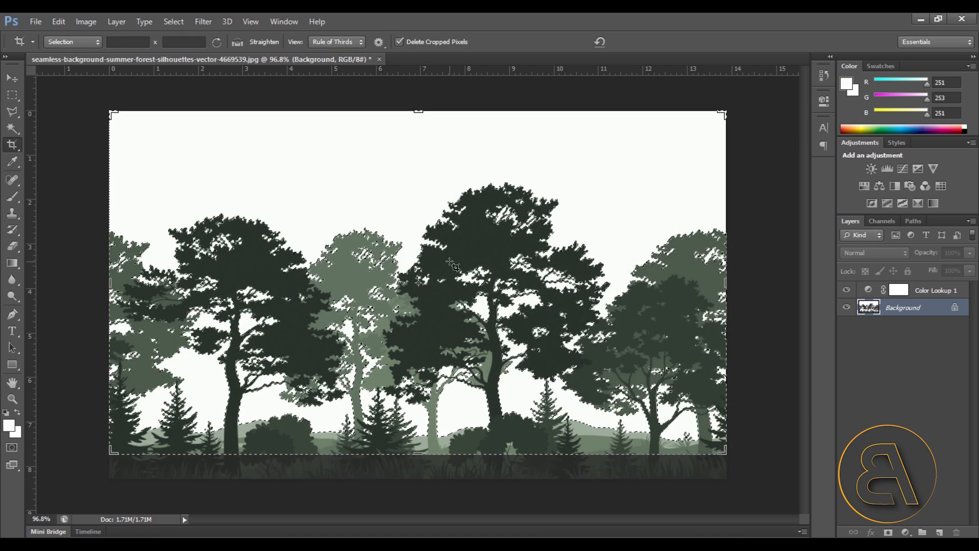
Add a new layer above the Color Lookup adjustment and fill the sky selection on it with black at 100% opacity.
{"action": "left_click", "coordinate": [939, 531]}
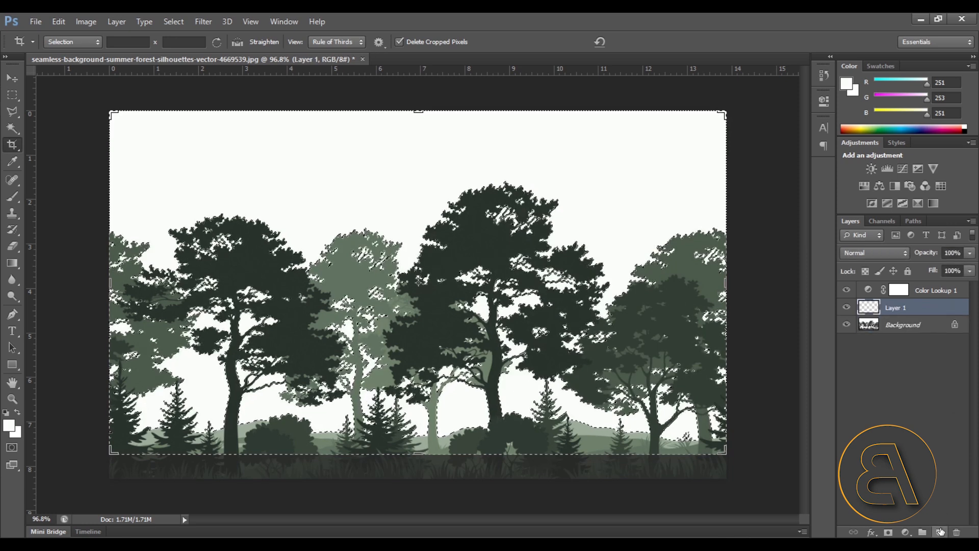
{"action": "left_click_drag", "start_coordinate": [899, 309], "coordinate": [898, 283]}
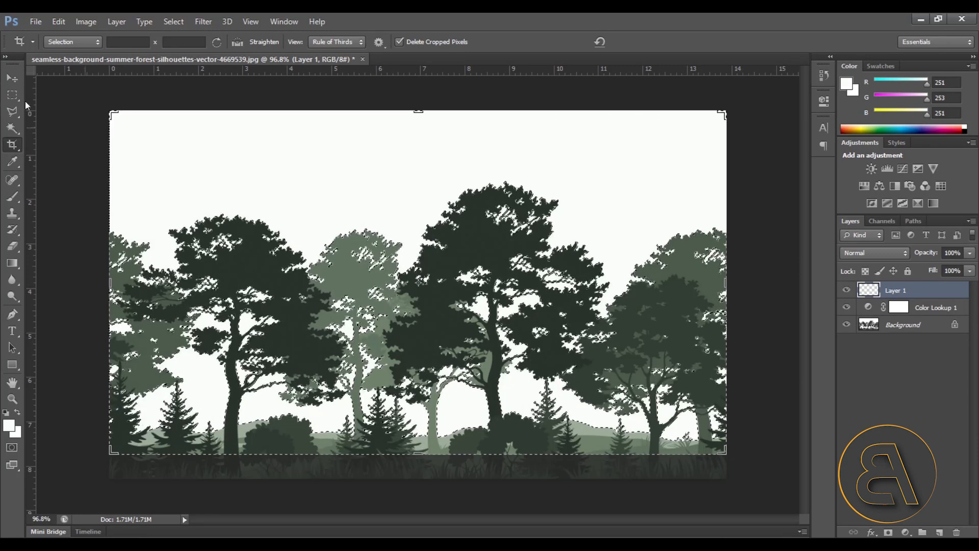
{"action": "key", "text": "m"}
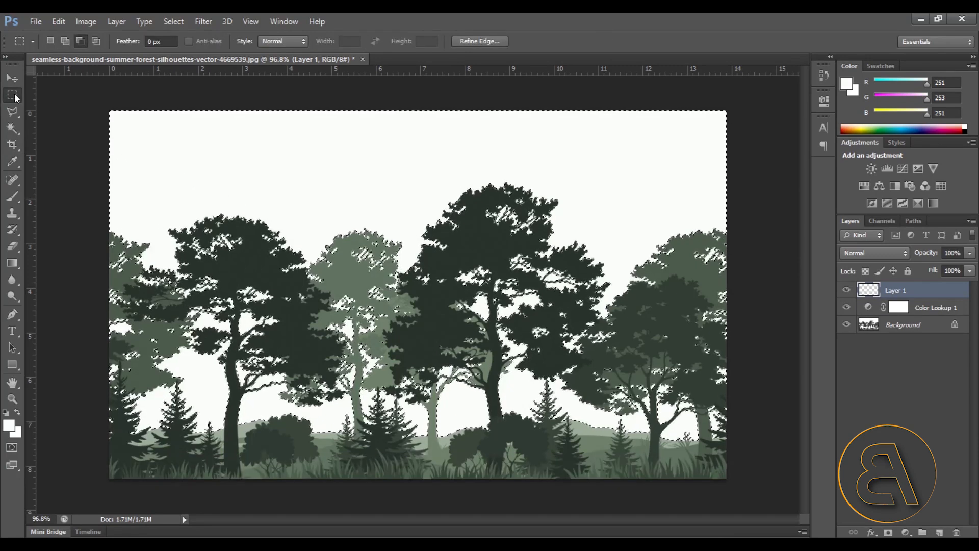
{"action": "right_click", "coordinate": [321, 199]}
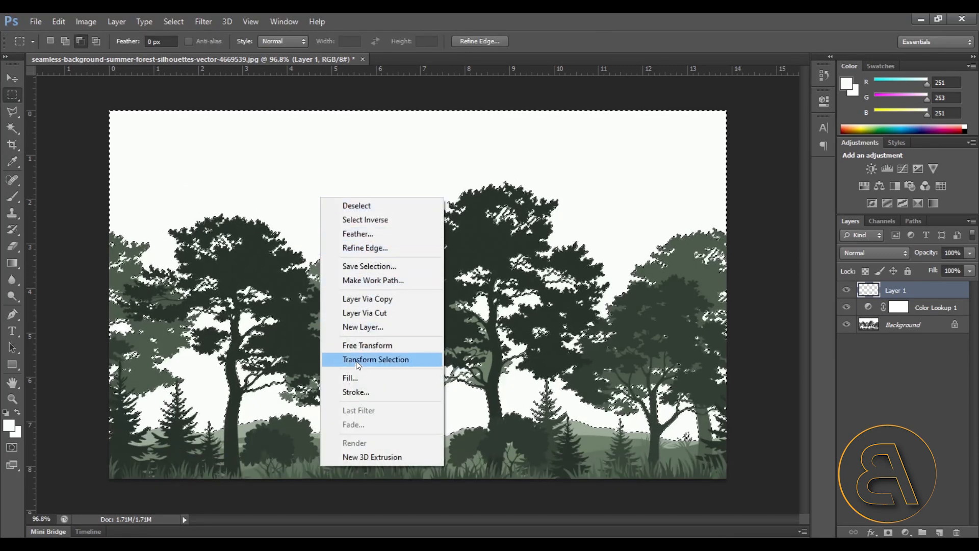
{"action": "left_click", "coordinate": [340, 376]}
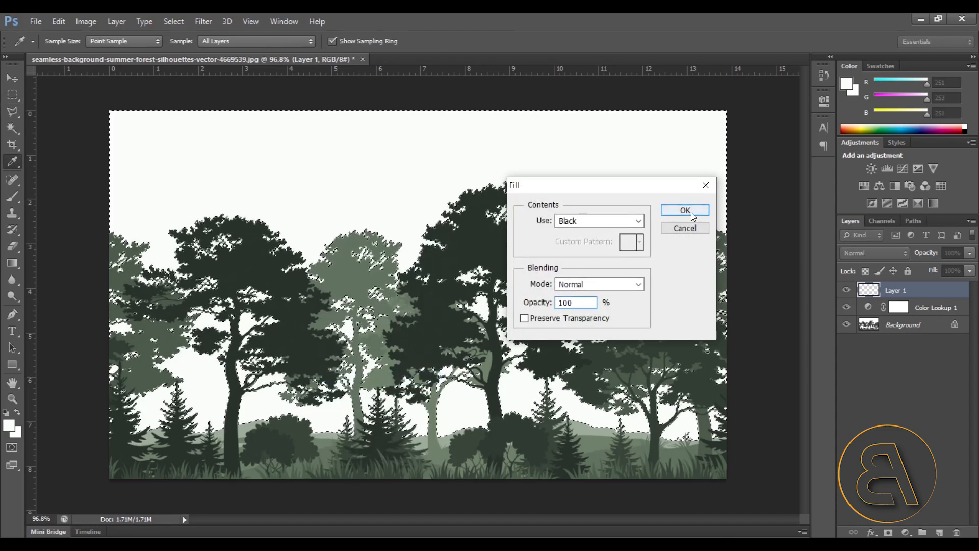
{"action": "left_click", "coordinate": [682, 211]}
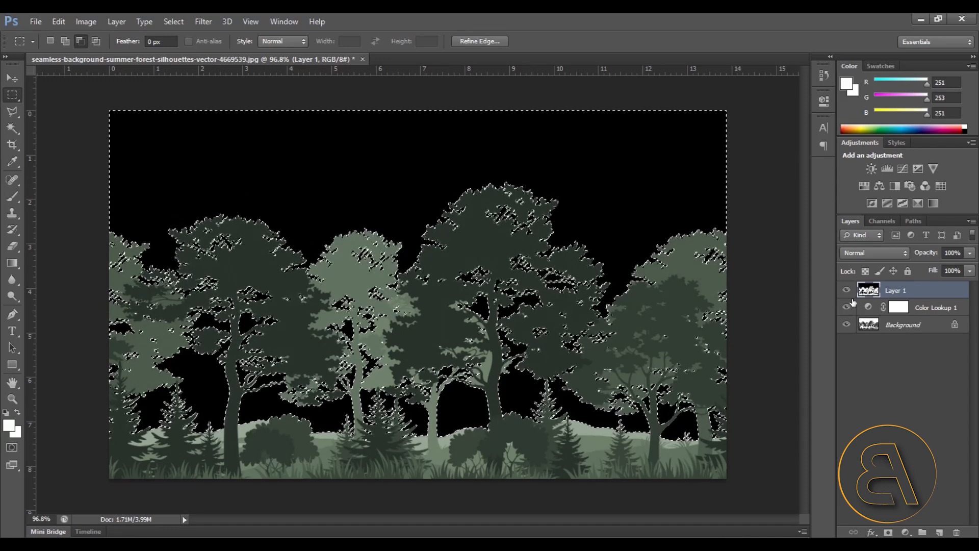
Add a new layer directly beneath the black sky layer and fill its entire canvas with white.
{"action": "left_click", "coordinate": [936, 532], "text": "ctrl"}
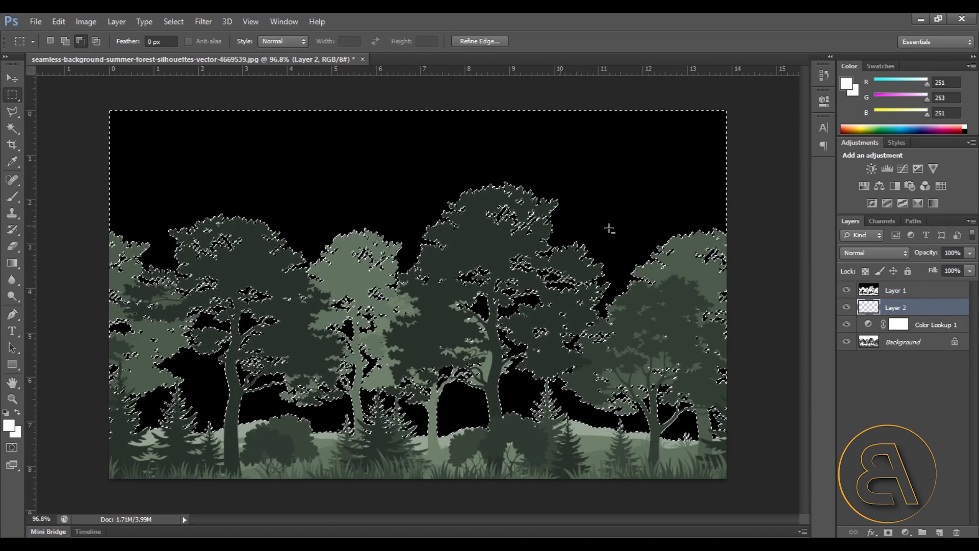
{"action": "right_click", "coordinate": [363, 207]}
{"action": "left_click", "coordinate": [375, 214]}
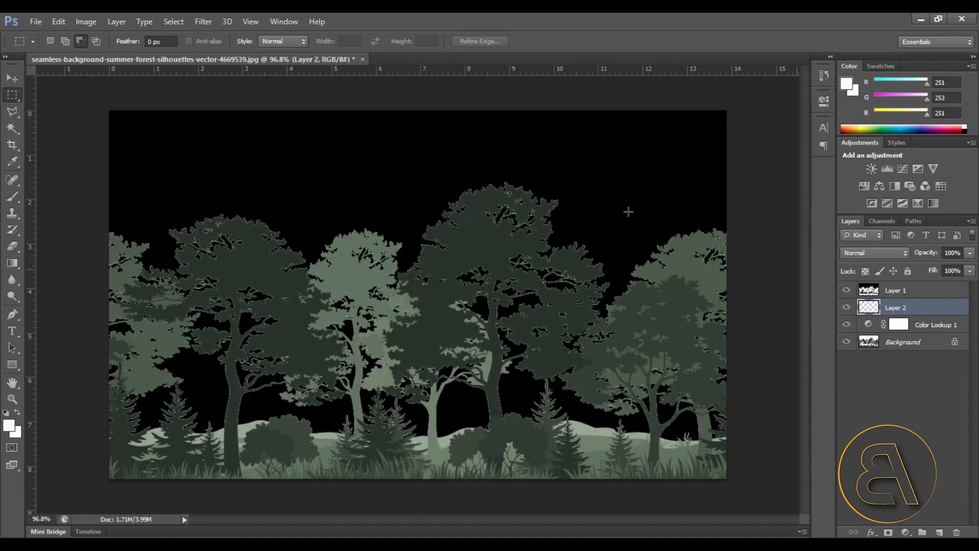
{"action": "left_click_drag", "start_coordinate": [102, 97], "coordinate": [734, 487]}
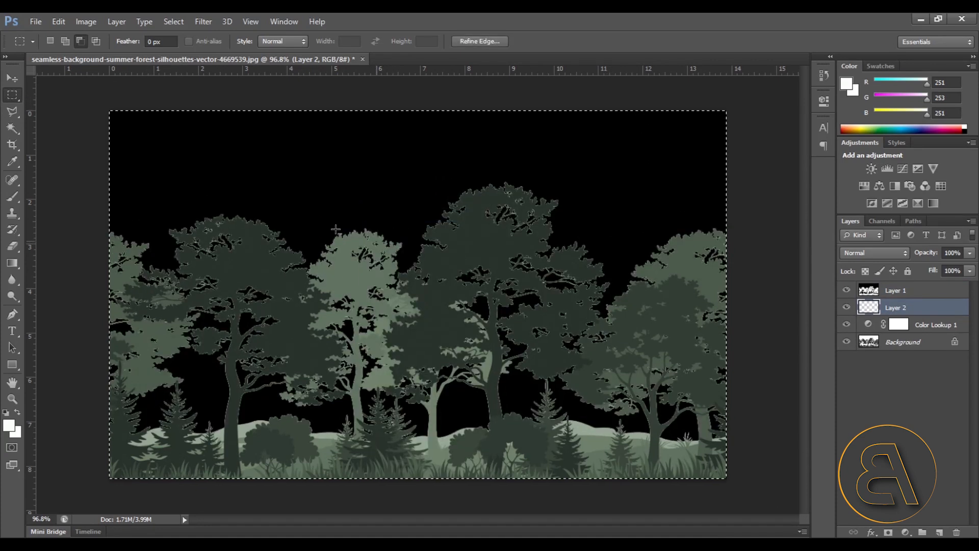
{"action": "right_click", "coordinate": [308, 213]}
{"action": "left_click", "coordinate": [338, 392]}
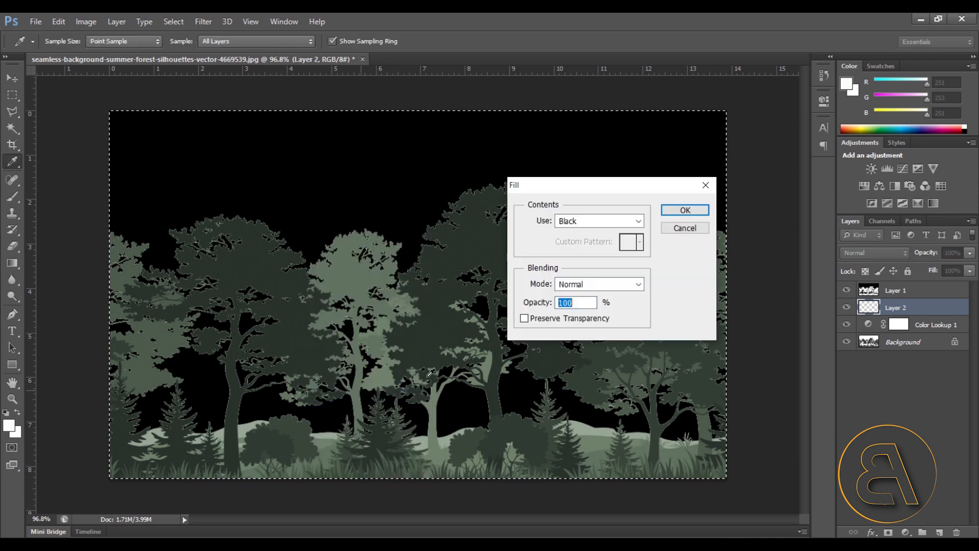
{"action": "left_click", "coordinate": [601, 222]}
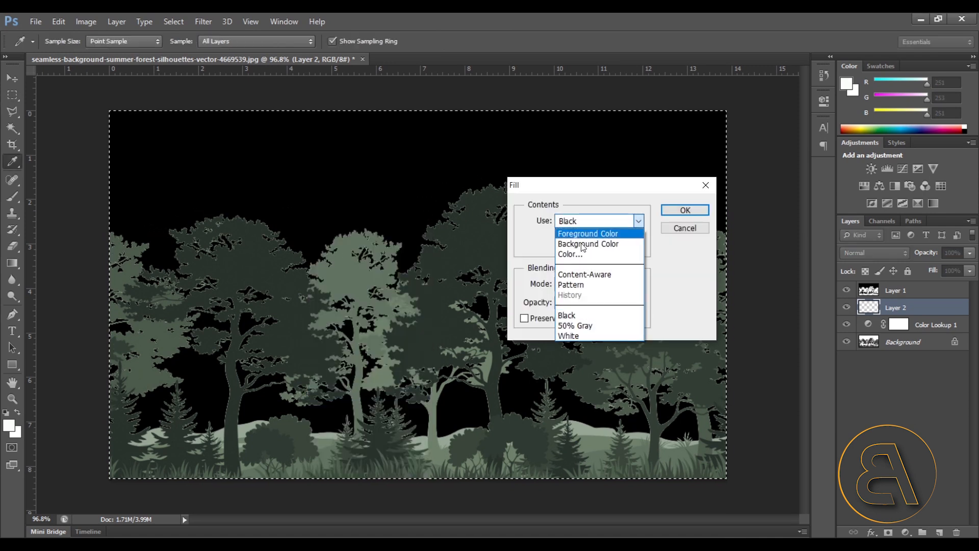
{"action": "left_click", "coordinate": [584, 334]}
{"action": "left_click", "coordinate": [683, 209]}
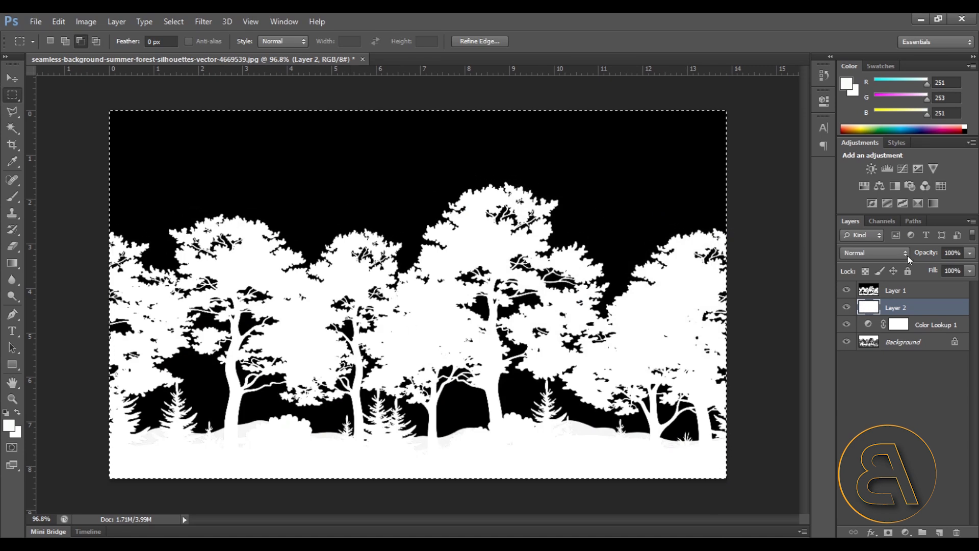
Save a copy of the black-and-white image as a JPEG named Mask at maximum quality 12.
{"action": "left_click", "coordinate": [36, 22]}
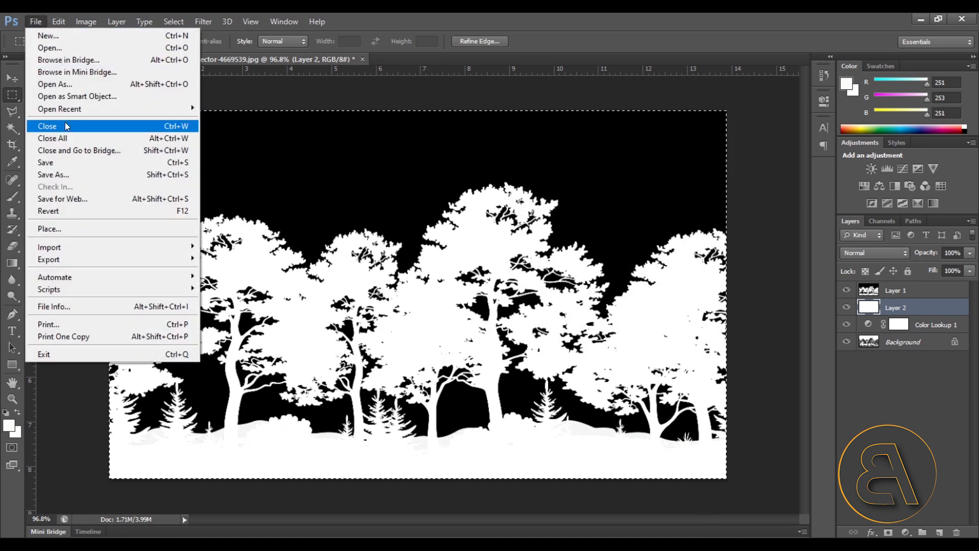
{"action": "left_click", "coordinate": [118, 174]}
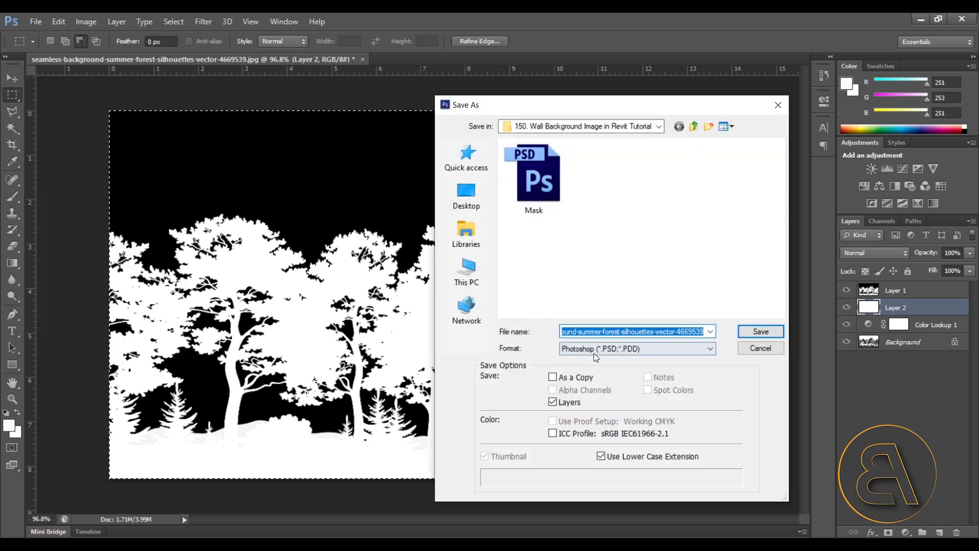
{"action": "left_click", "coordinate": [593, 351]}
{"action": "left_click", "coordinate": [577, 437]}
{"action": "double_click", "coordinate": [589, 334]}
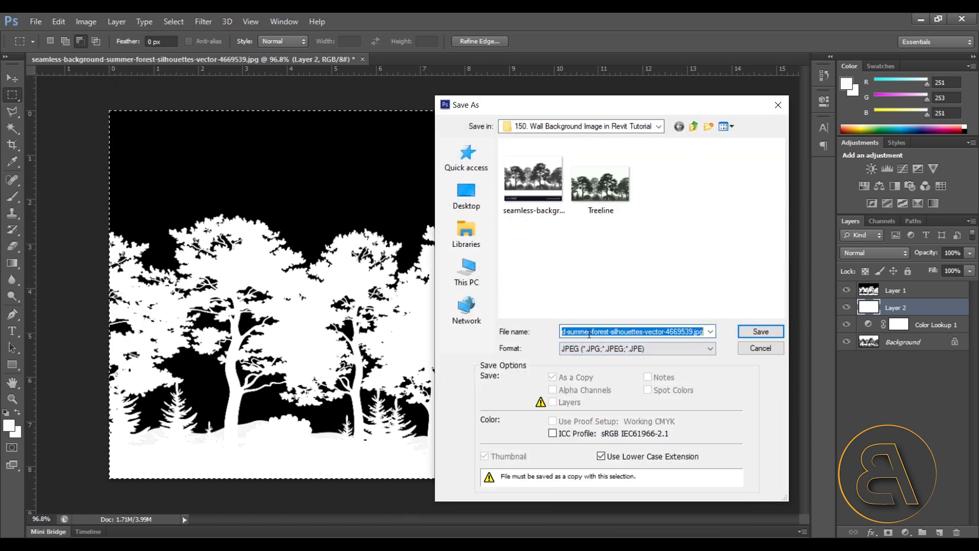
{"action": "type", "text": "Mask"}
{"action": "key", "text": "Return"}
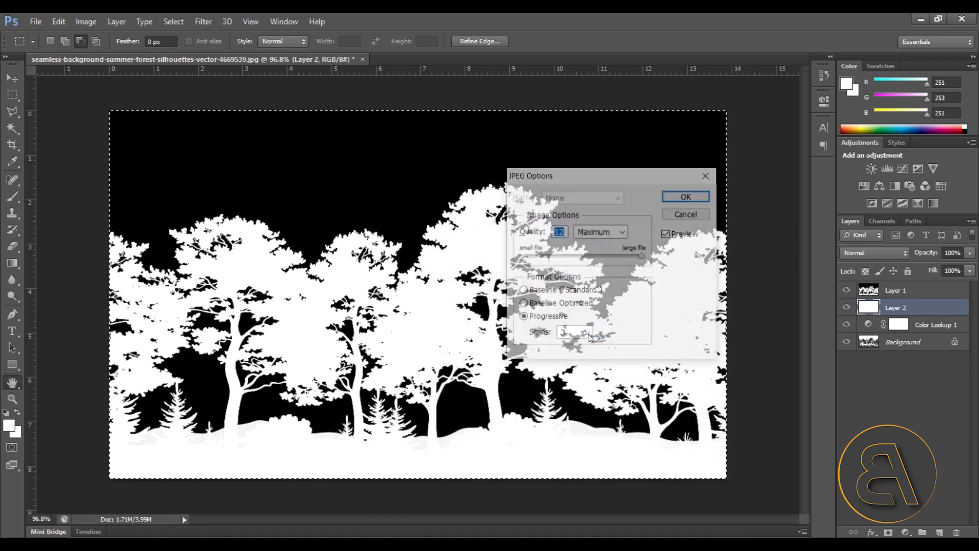
{"action": "key", "text": "Return"}
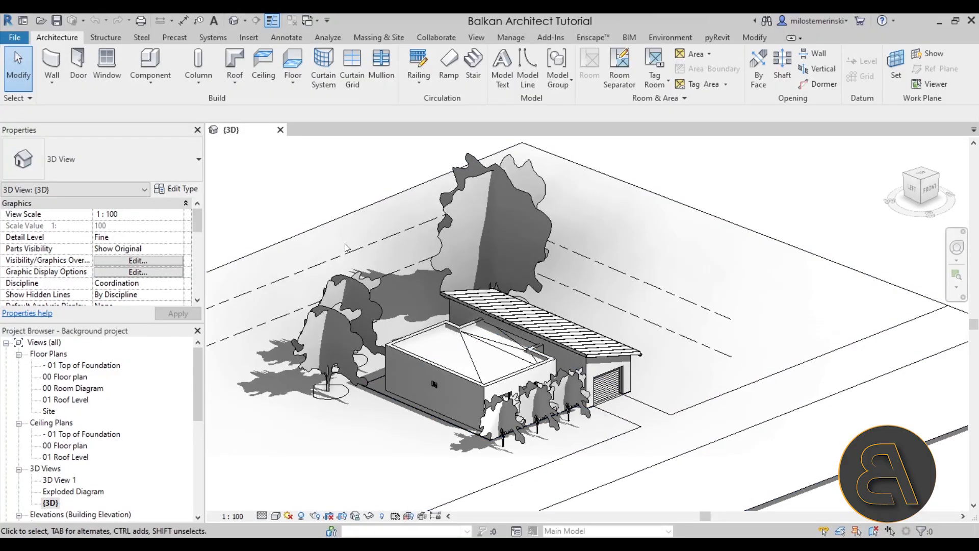
Open the A101 - Technical plans sheet and examine its floor plan, section and exploded diagram.
{"action": "middle_click_drag", "start_coordinate": [564, 352], "coordinate": [520, 410], "text": "shift"}
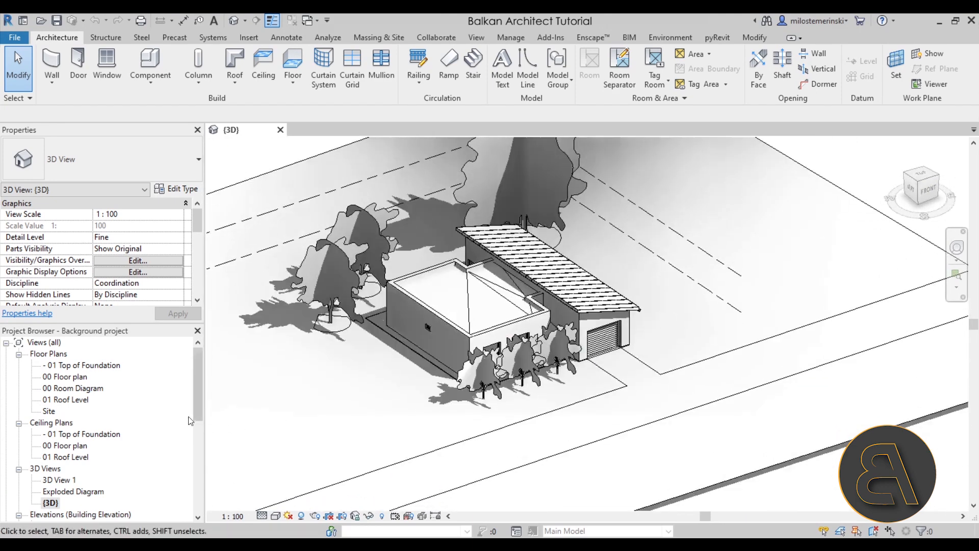
{"action": "scroll", "coordinate": [140, 421], "scroll_direction": "down", "scroll_amount": 4}
{"action": "scroll", "coordinate": [137, 423], "scroll_direction": "down", "scroll_amount": 2}
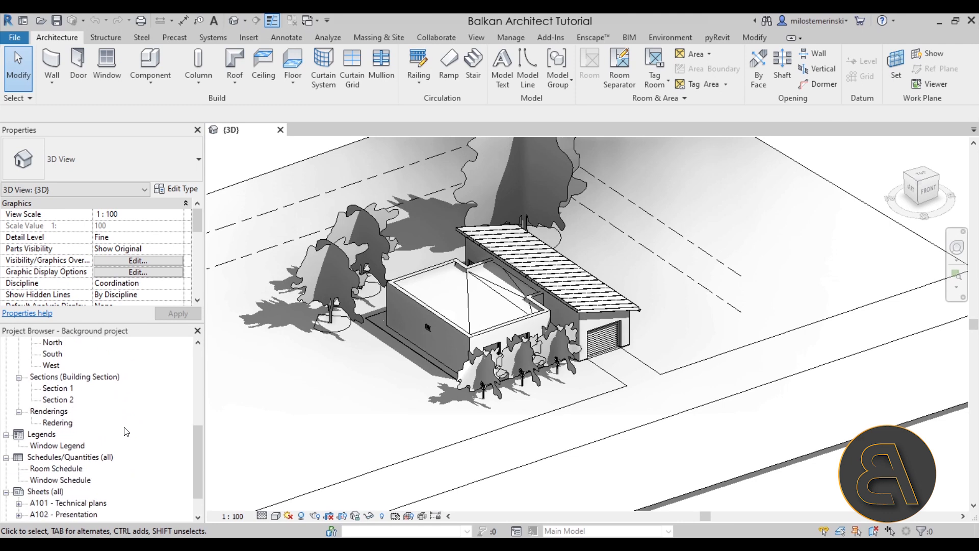
{"action": "scroll", "coordinate": [126, 431], "scroll_direction": "down", "scroll_amount": 1}
{"action": "left_click", "coordinate": [96, 468]}
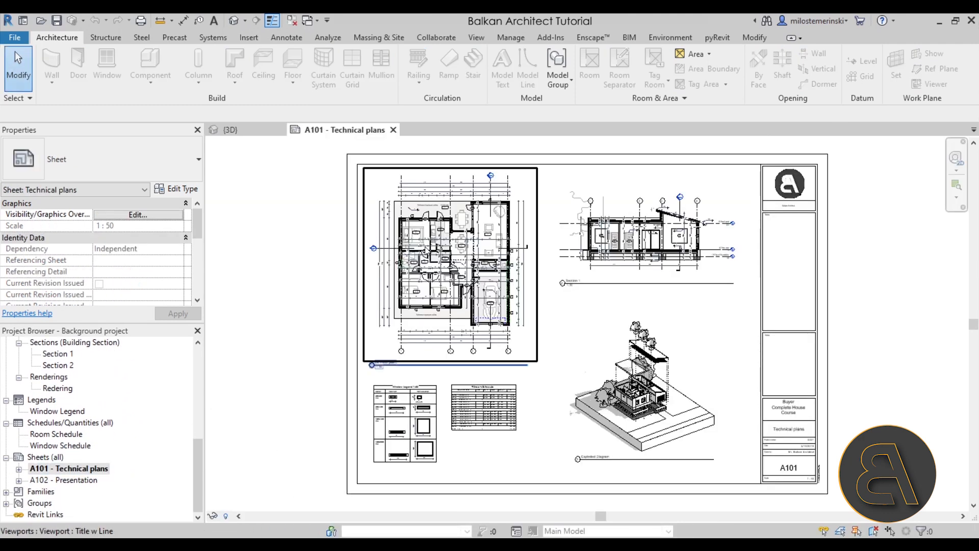
{"action": "scroll", "coordinate": [425, 250], "scroll_direction": "up", "scroll_amount": 6}
{"action": "middle_click_drag", "start_coordinate": [407, 314], "coordinate": [247, 304]}
{"action": "middle_click_drag", "start_coordinate": [821, 263], "coordinate": [554, 373]}
{"action": "middle_click_drag", "start_coordinate": [707, 357], "coordinate": [665, 358]}
{"action": "scroll", "coordinate": [875, 290], "scroll_direction": "down", "scroll_amount": 6}
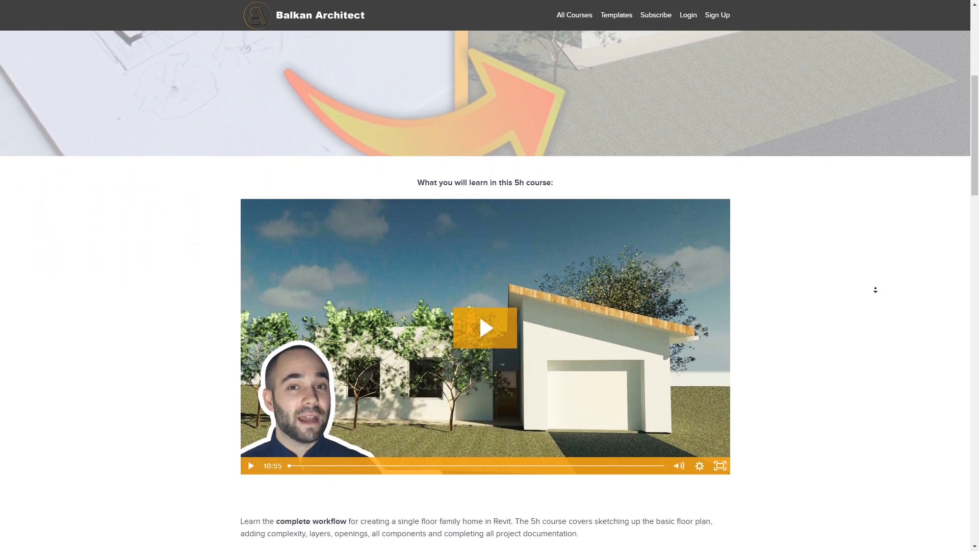
{"action": "scroll", "coordinate": [875, 290], "scroll_direction": "down", "scroll_amount": 9}
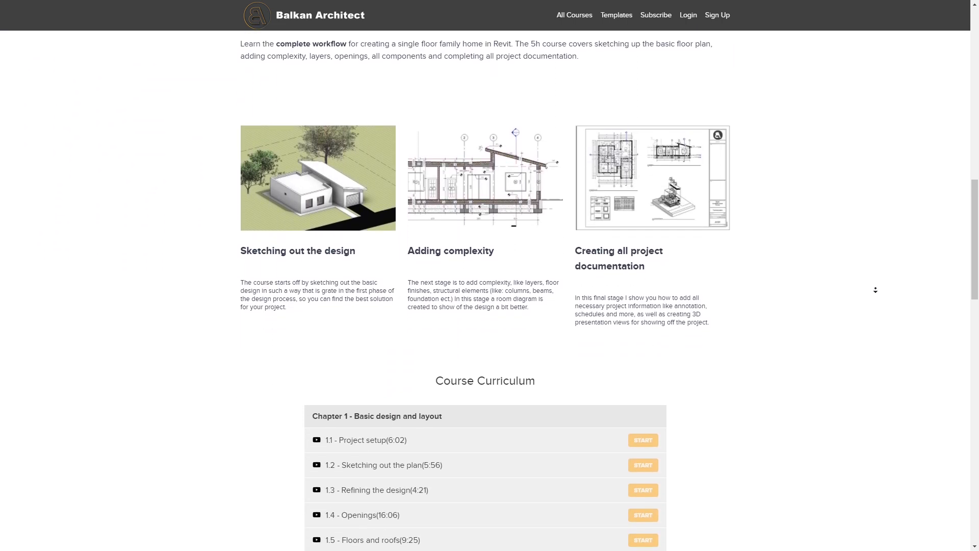
{"action": "scroll", "coordinate": [874, 289], "scroll_direction": "down", "scroll_amount": 9}
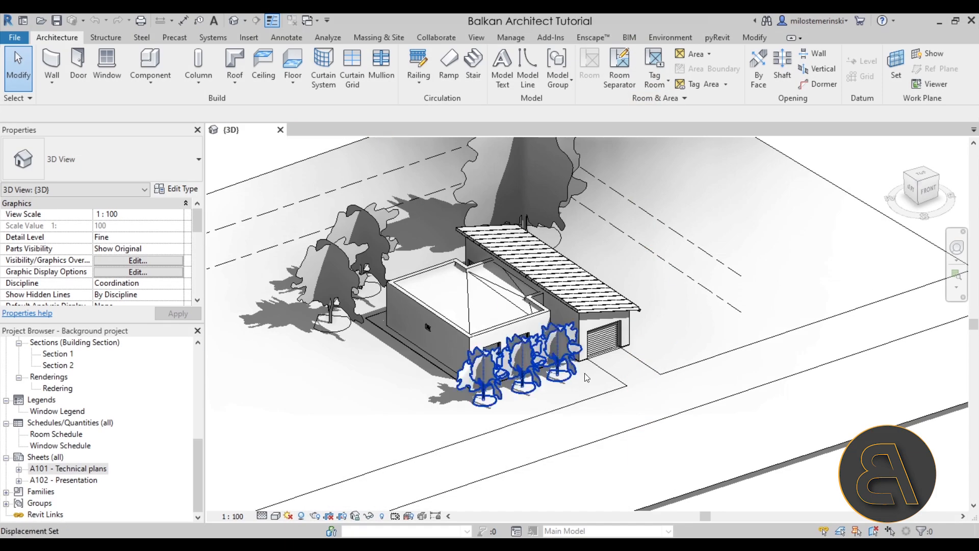
{"action": "scroll", "coordinate": [575, 392], "scroll_direction": "down", "scroll_amount": 3}
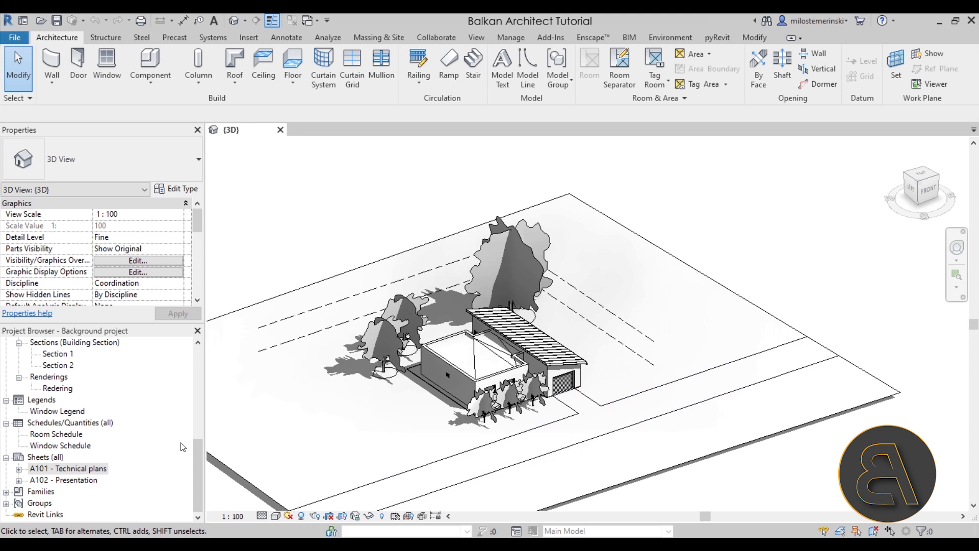
Open the 00 Floor plan view and turn off its Crop View and Crop Region Visible settings.
{"action": "scroll", "coordinate": [182, 446], "scroll_direction": "up", "scroll_amount": 10}
{"action": "double_click", "coordinate": [66, 376]}
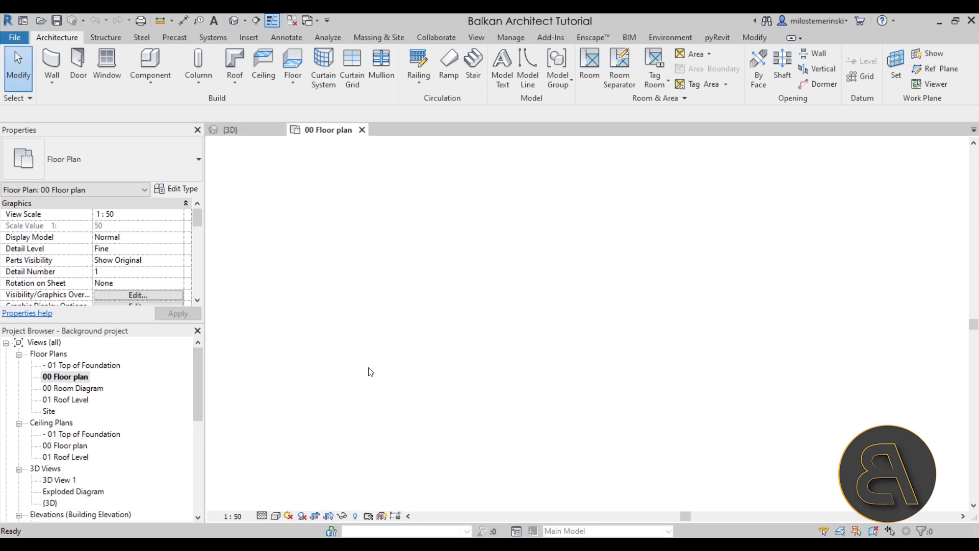
{"action": "scroll", "coordinate": [363, 345], "scroll_direction": "down", "scroll_amount": 5}
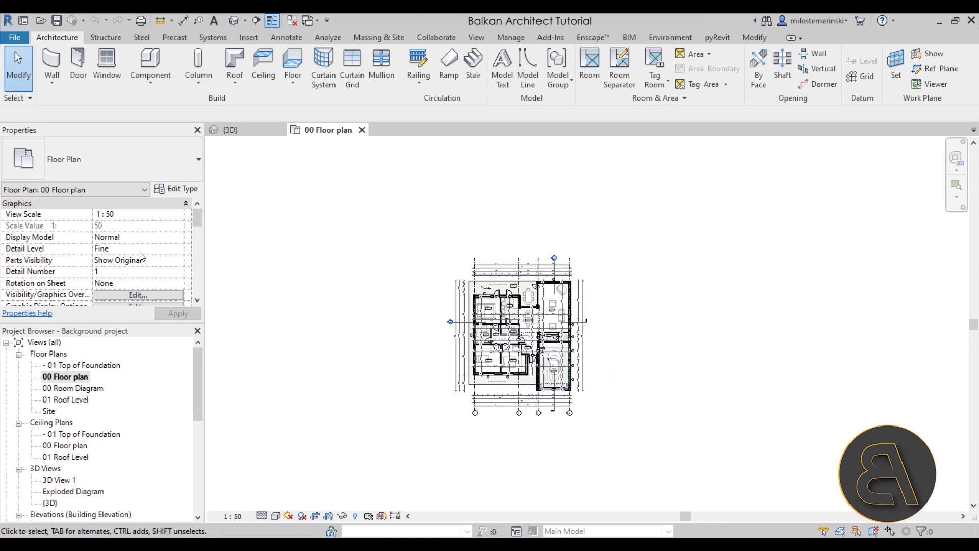
{"action": "scroll", "coordinate": [153, 260], "scroll_direction": "down", "scroll_amount": 8}
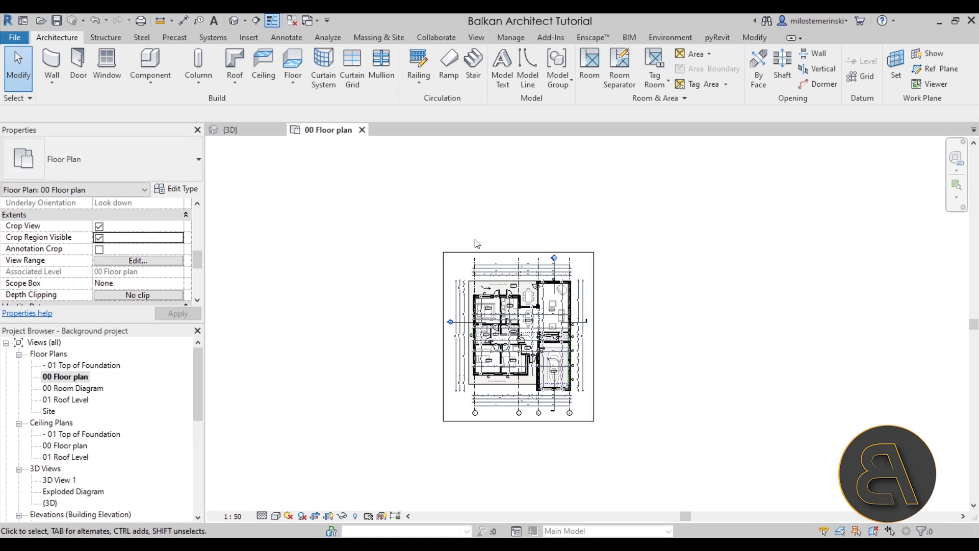
{"action": "left_click", "coordinate": [99, 227]}
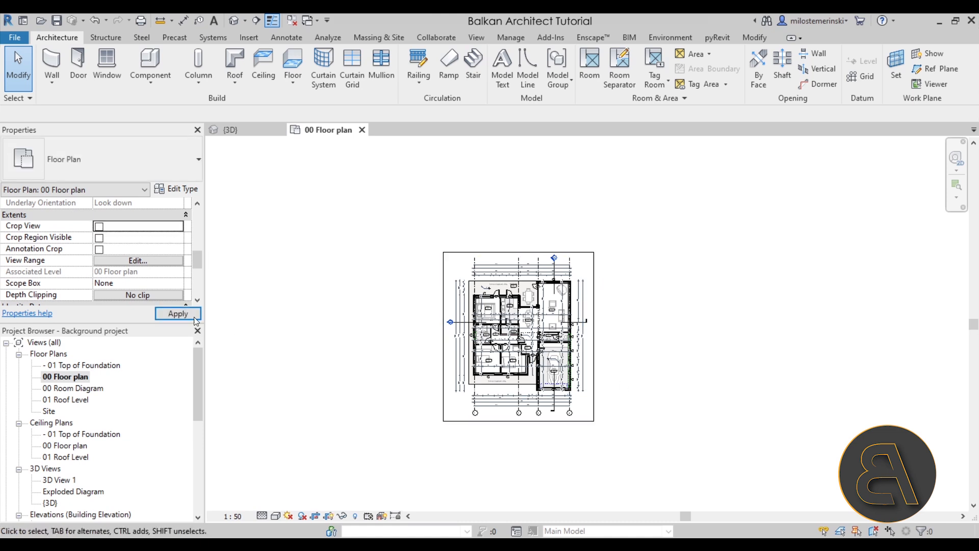
{"action": "left_click", "coordinate": [177, 313]}
{"action": "scroll", "coordinate": [586, 302], "scroll_direction": "down", "scroll_amount": 2}
{"action": "scroll", "coordinate": [660, 358], "scroll_direction": "up", "scroll_amount": 2}
{"action": "scroll", "coordinate": [608, 353], "scroll_direction": "down", "scroll_amount": 2}
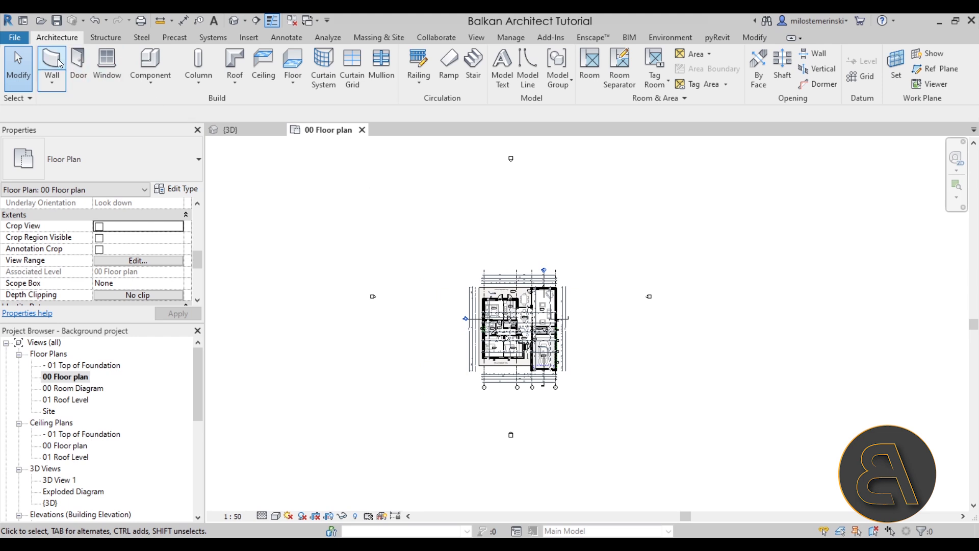
Start a new wall with its top constraint Unconnected and an unconnected height of 1000.
{"action": "key", "text": "w"}
{"action": "key", "text": "a"}
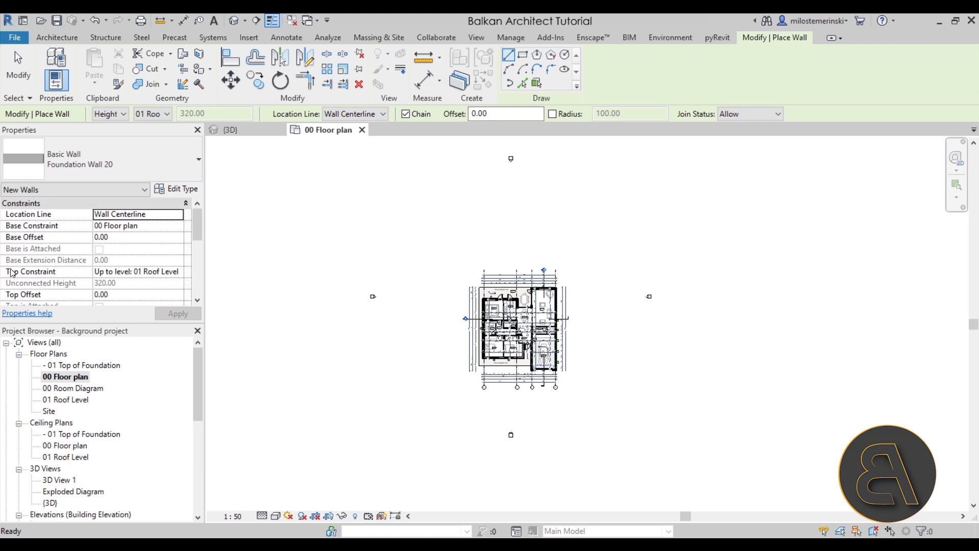
{"action": "left_click", "coordinate": [178, 271]}
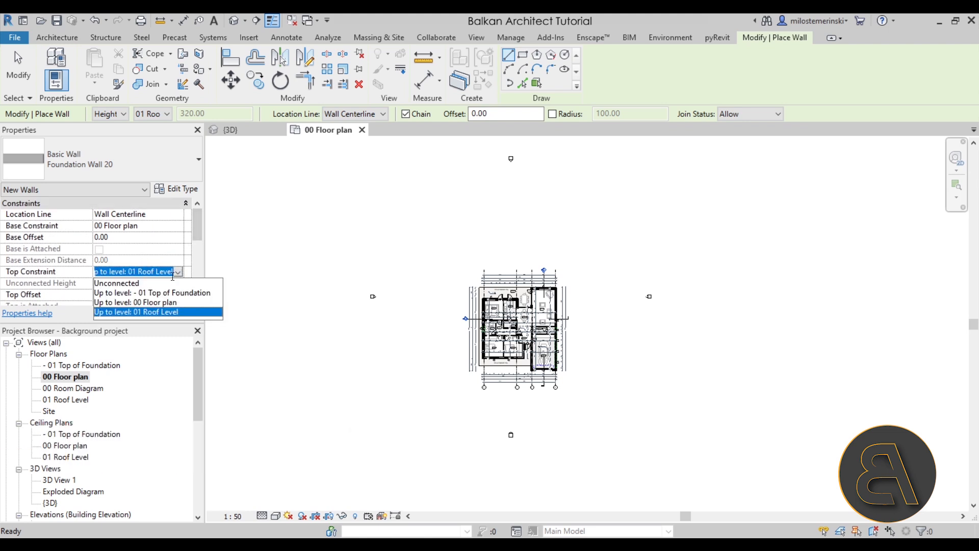
{"action": "left_click", "coordinate": [135, 284]}
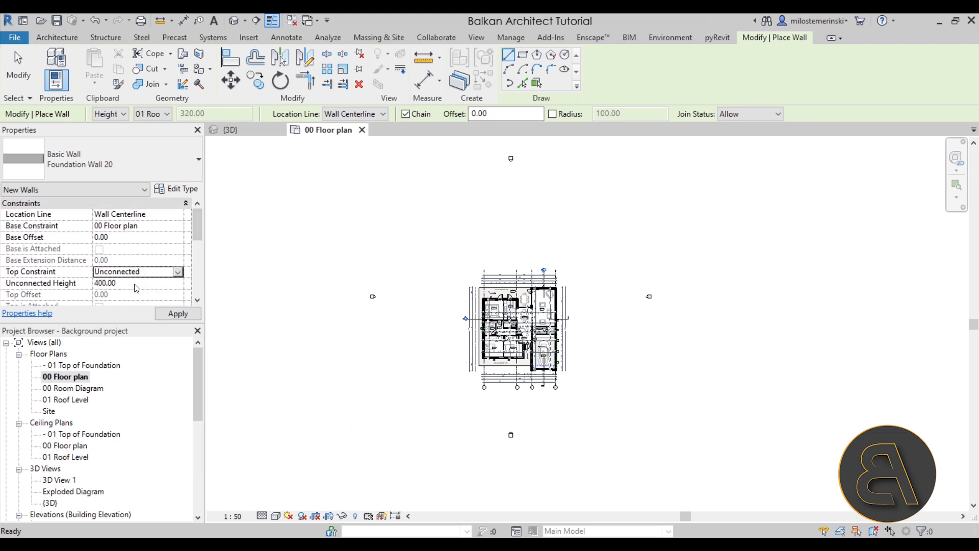
{"action": "left_click", "coordinate": [103, 283]}
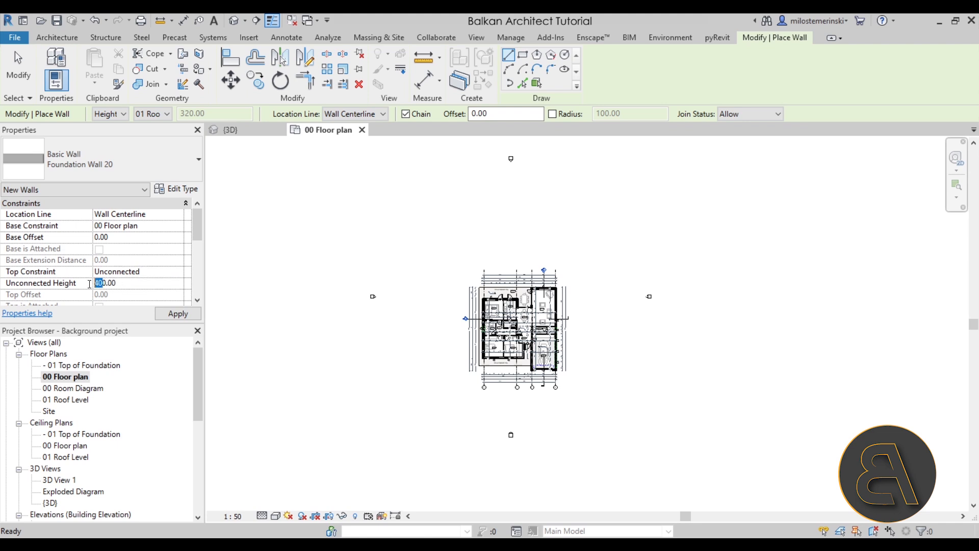
{"action": "type", "text": "100"}
{"action": "left_click", "coordinate": [178, 313]}
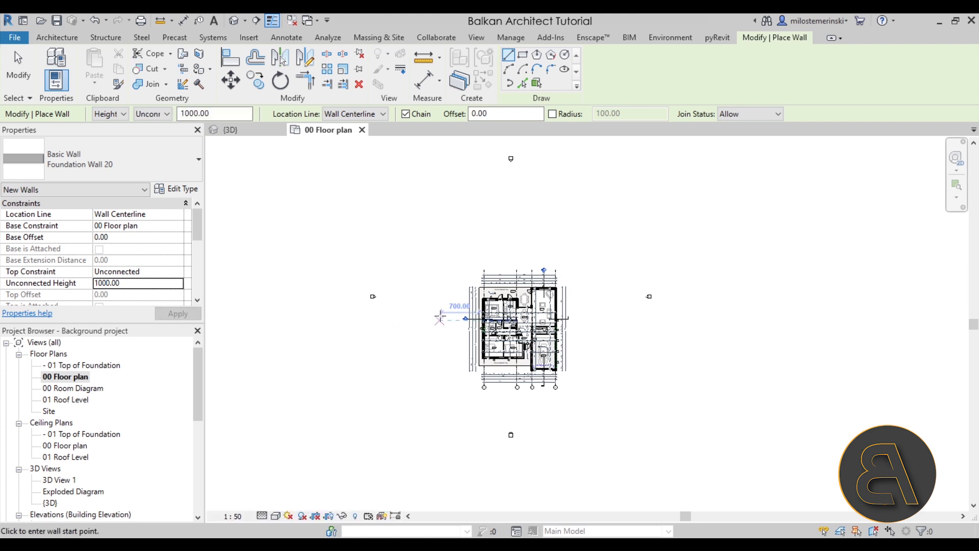
Draw a circular wall centred on the house, with a radius of about 2639, enclosing the whole building.
{"action": "left_click", "coordinate": [564, 55]}
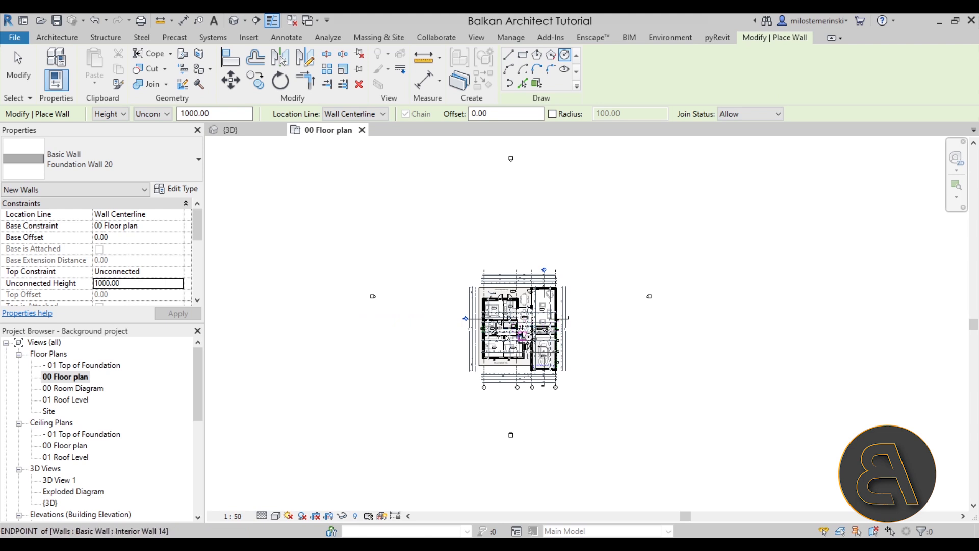
{"action": "left_click", "coordinate": [517, 327]}
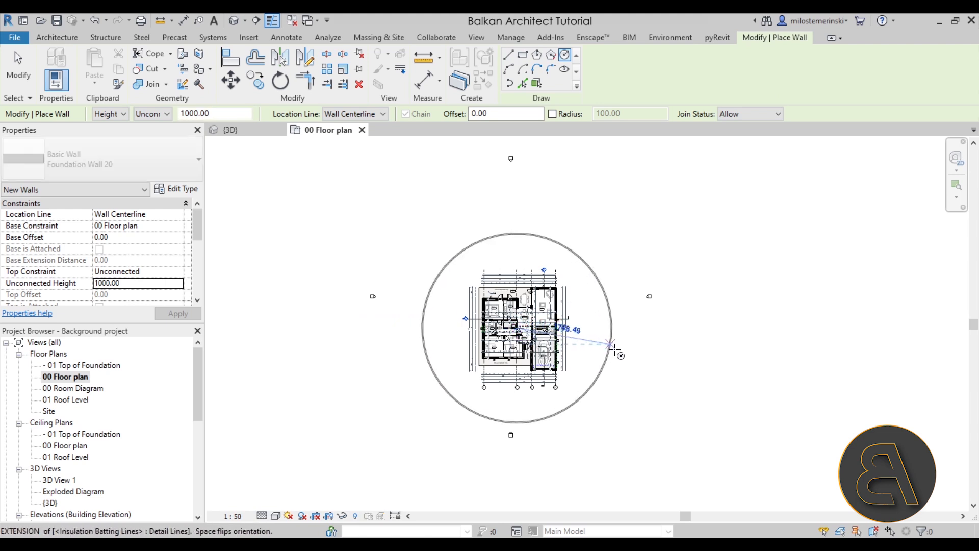
{"action": "left_click", "coordinate": [656, 357]}
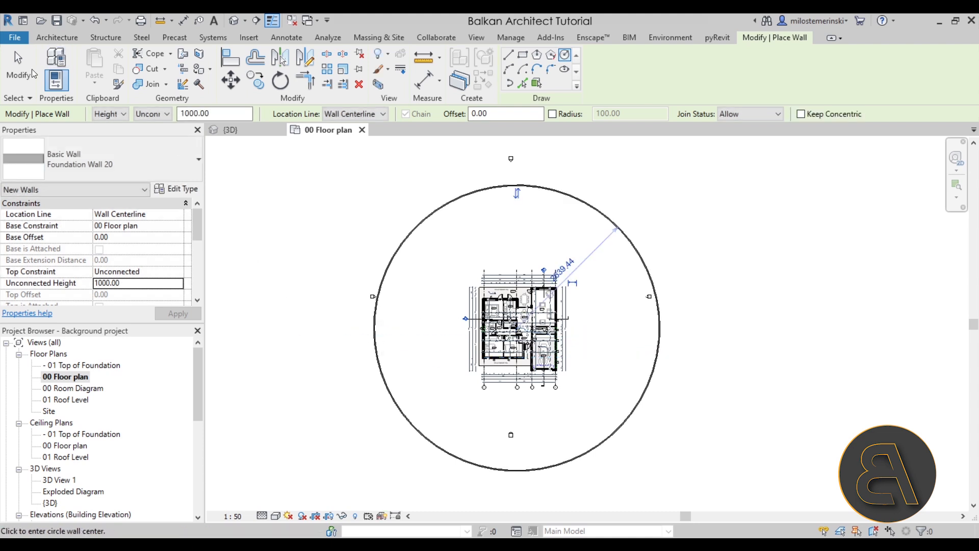
{"action": "key", "text": "Escape"}
{"action": "key", "text": "Escape"}
Adjust the radius dimension of the circular wall's rear half in the {3D} view.
{"action": "left_click", "coordinate": [250, 131]}
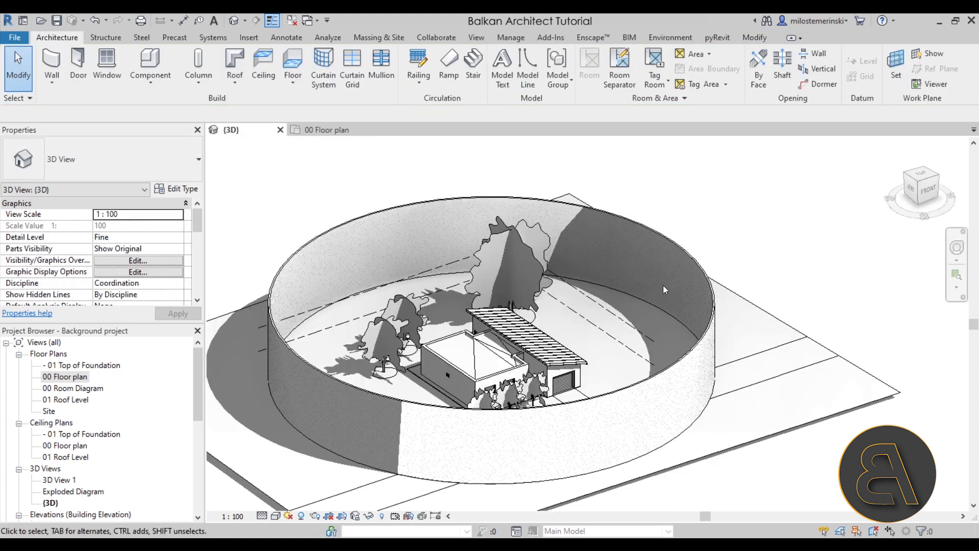
{"action": "middle_click_drag", "start_coordinate": [656, 354], "coordinate": [631, 357], "text": "shift"}
{"action": "left_click", "coordinate": [591, 286]}
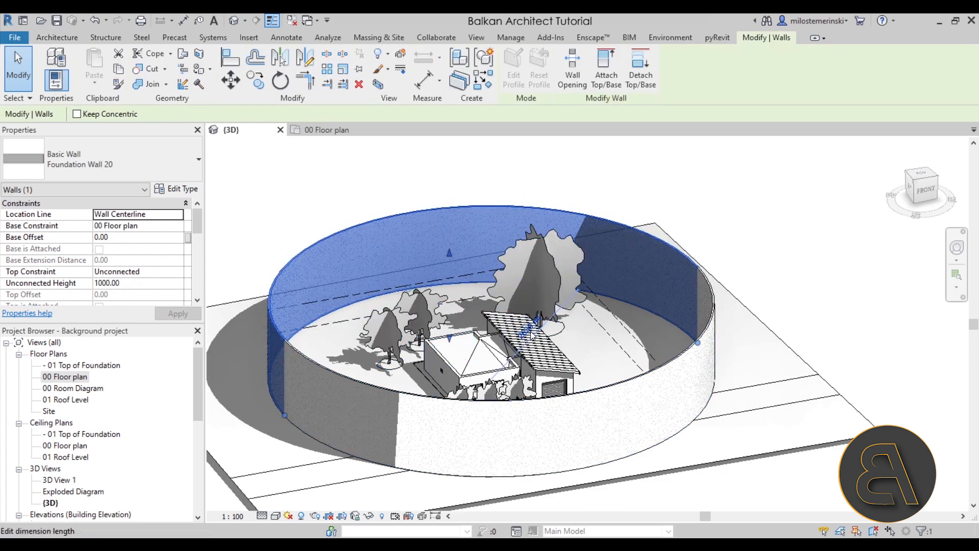
{"action": "left_click", "coordinate": [515, 325]}
{"action": "left_click_drag", "start_coordinate": [503, 329], "coordinate": [521, 330]}
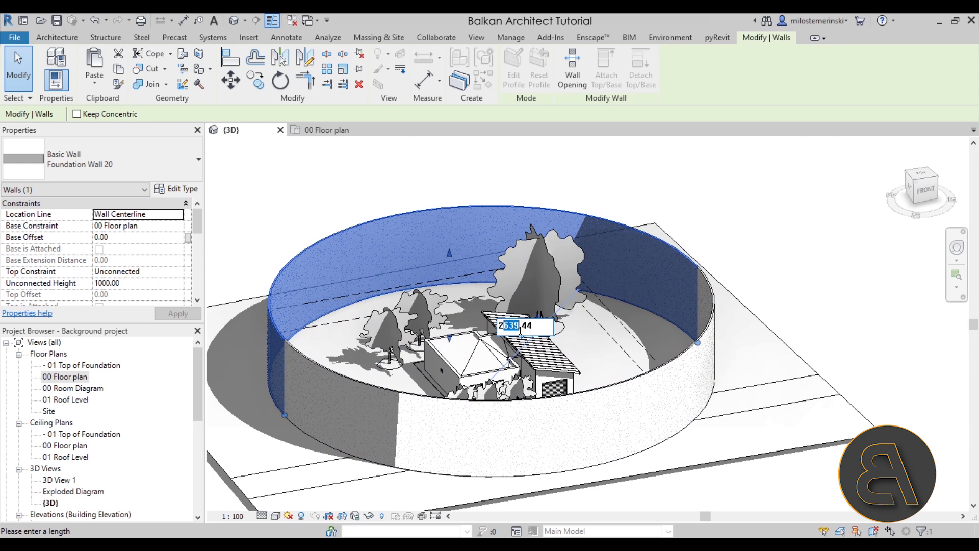
{"action": "key", "text": "BackSpace"}
{"action": "key", "text": "BackSpace"}
{"action": "type", "text": "300"}
{"action": "key", "text": "Return"}
Select both halves of the circular wall and duplicate their type as Background Wall.
{"action": "middle_click_drag", "start_coordinate": [739, 402], "coordinate": [668, 182], "text": "shift"}
{"action": "left_click", "coordinate": [672, 182]}
{"action": "left_click_drag", "start_coordinate": [738, 225], "coordinate": [691, 210]}
{"action": "middle_click_drag", "start_coordinate": [835, 291], "coordinate": [831, 284], "text": "shift"}
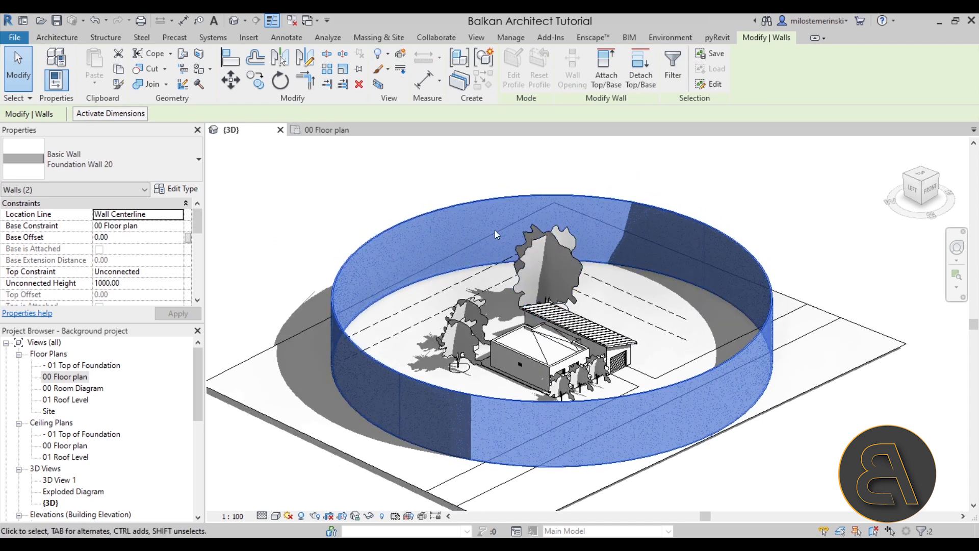
{"action": "left_click", "coordinate": [184, 189]}
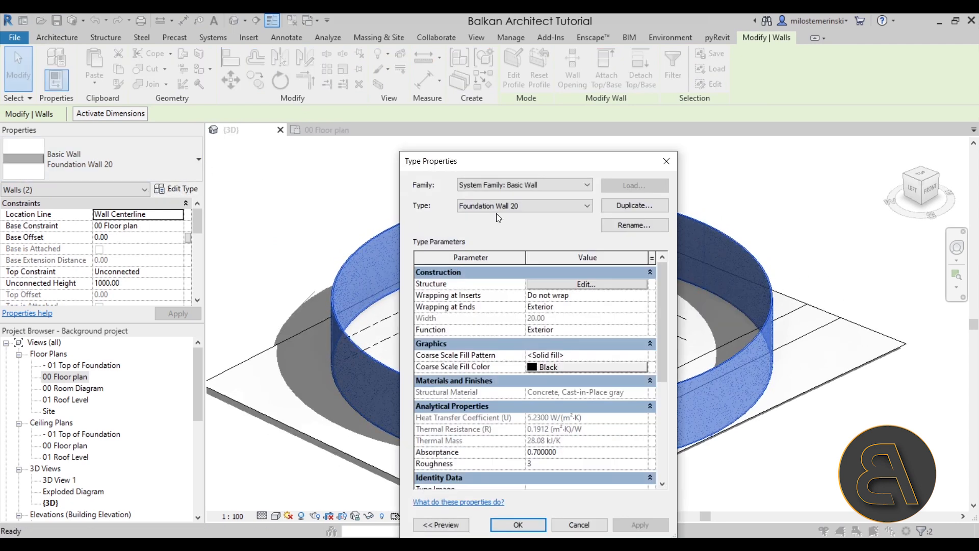
{"action": "left_click", "coordinate": [611, 206]}
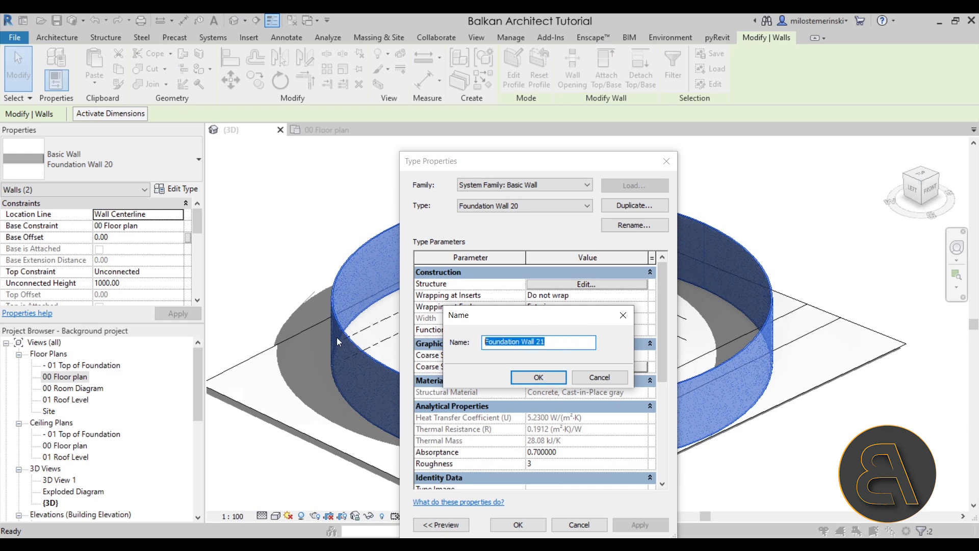
{"action": "type", "text": "Background Wall"}
{"action": "key", "text": "Return"}
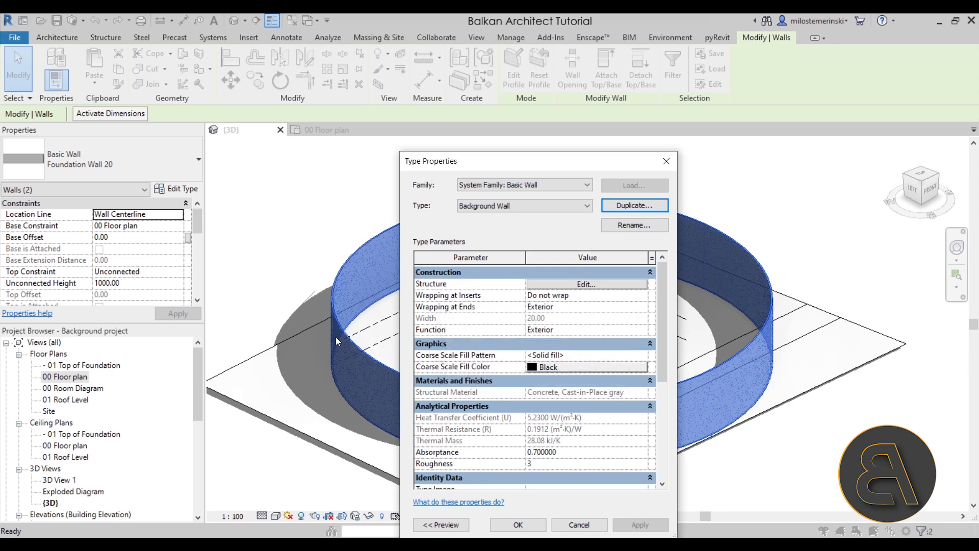
Set the thickness of the Background Wall type's Structure layer to 1.
{"action": "left_click", "coordinate": [533, 283]}
{"action": "left_click", "coordinate": [570, 311]}
{"action": "double_click", "coordinate": [570, 313]}
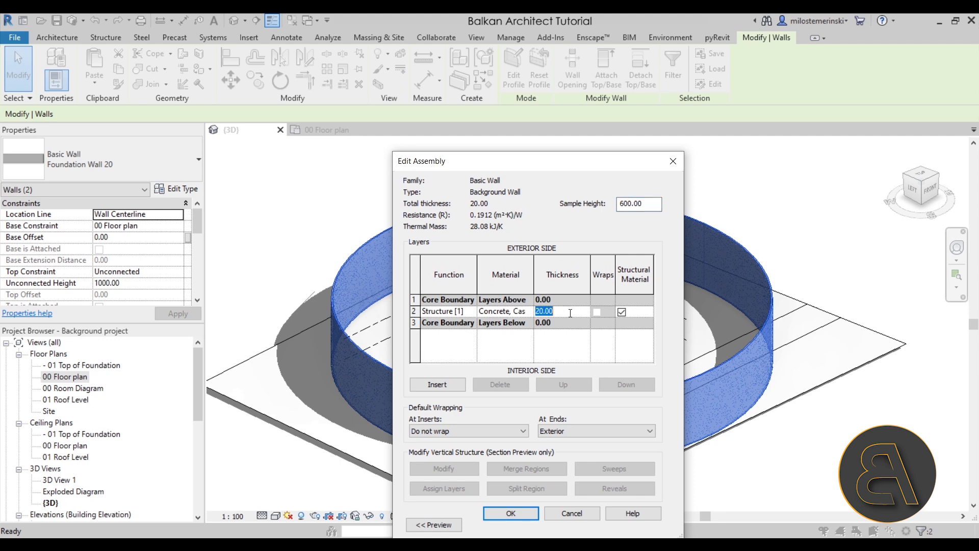
{"action": "type", "text": "1"}
{"action": "key", "text": "Tab"}
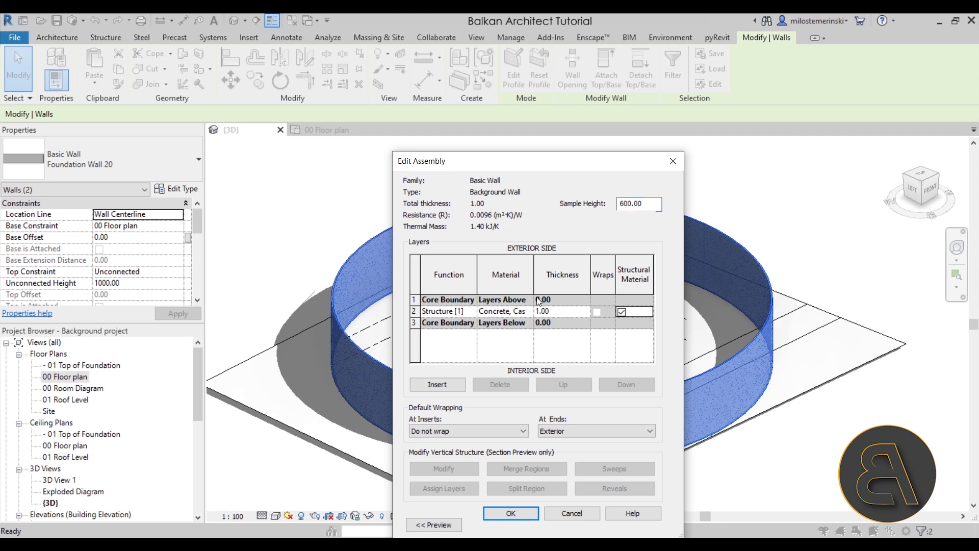
Open the material choice for the Background Wall's Structure layer and create a new material.
{"action": "left_click", "coordinate": [524, 312]}
{"action": "left_click", "coordinate": [524, 313]}
{"action": "left_click", "coordinate": [528, 312]}
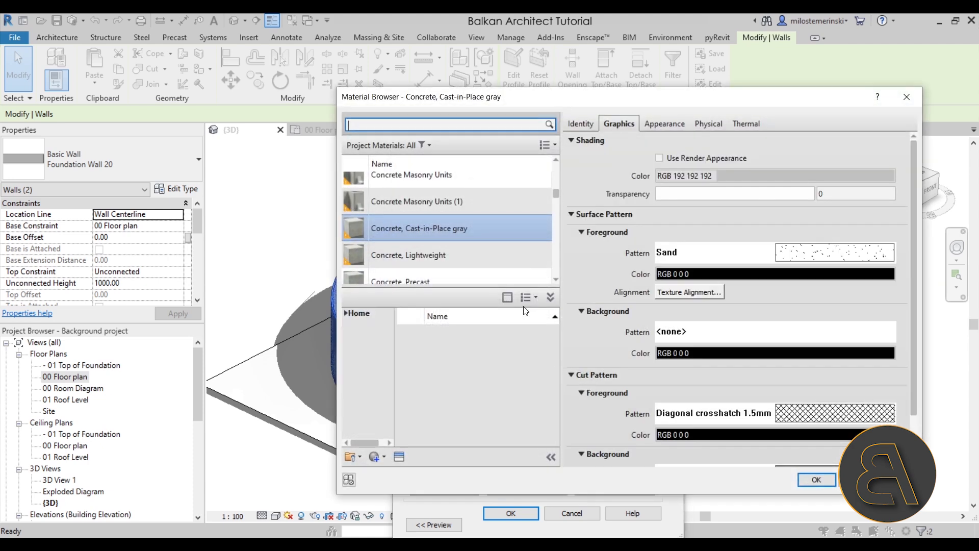
{"action": "left_click_drag", "start_coordinate": [527, 104], "coordinate": [450, 99]}
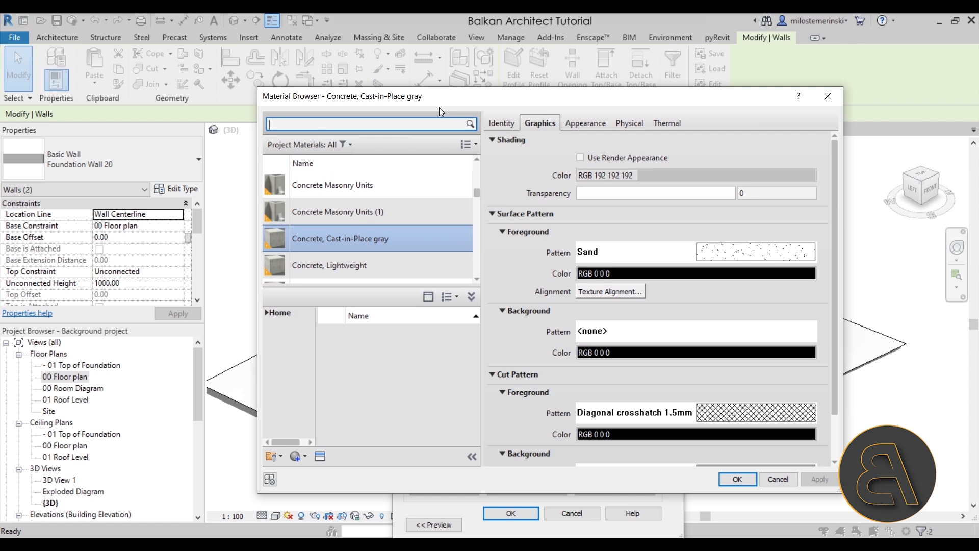
{"action": "left_click", "coordinate": [296, 457]}
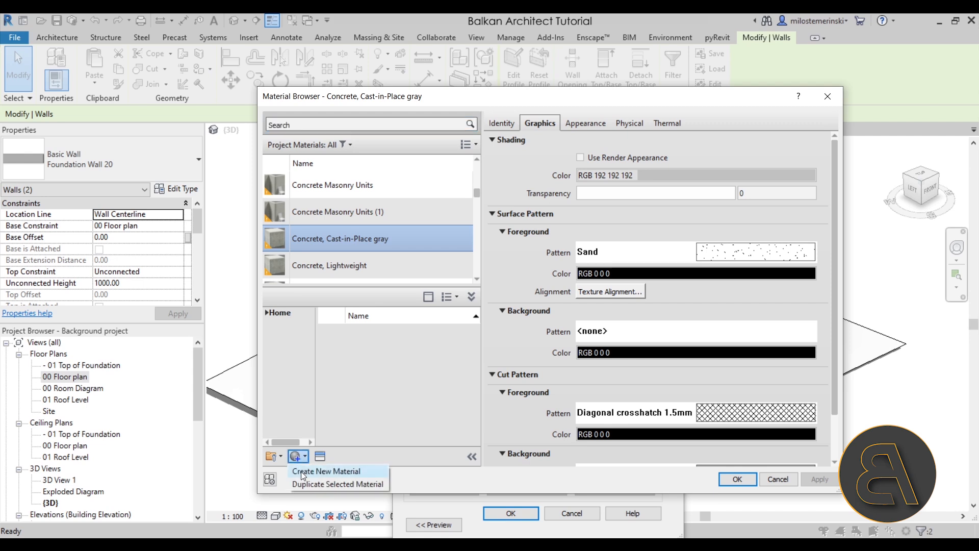
{"action": "left_click", "coordinate": [301, 471]}
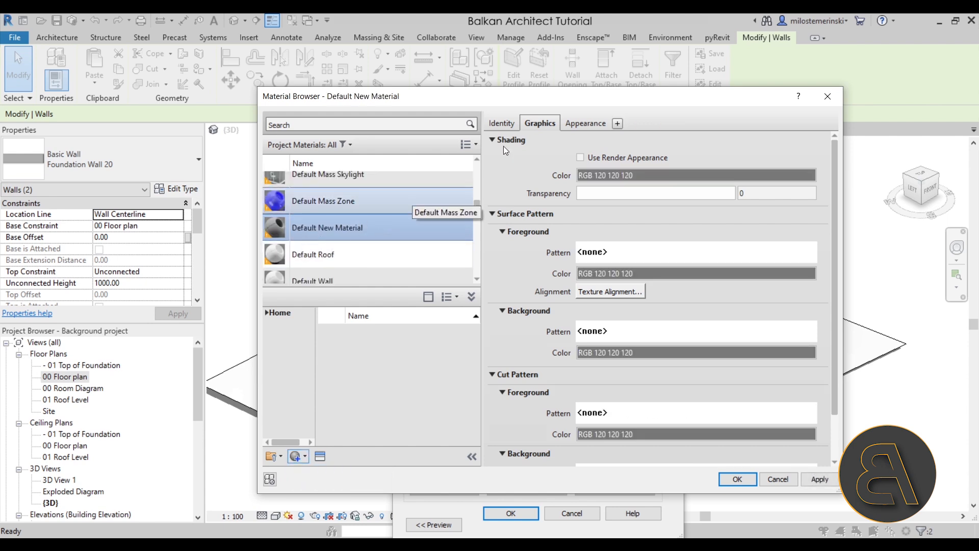
Load Treeline.jpg as the generic appearance image of the new material.
{"action": "left_click", "coordinate": [574, 123]}
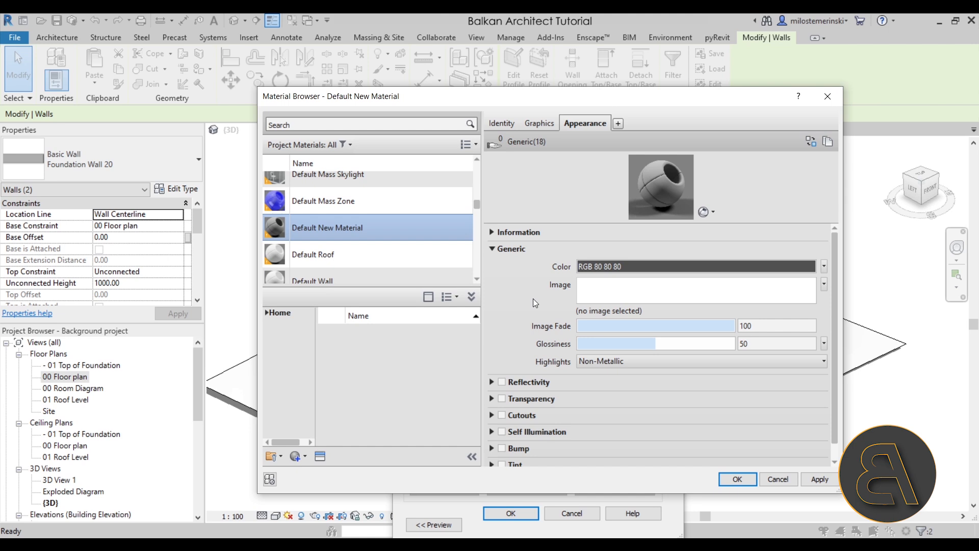
{"action": "left_click", "coordinate": [589, 311]}
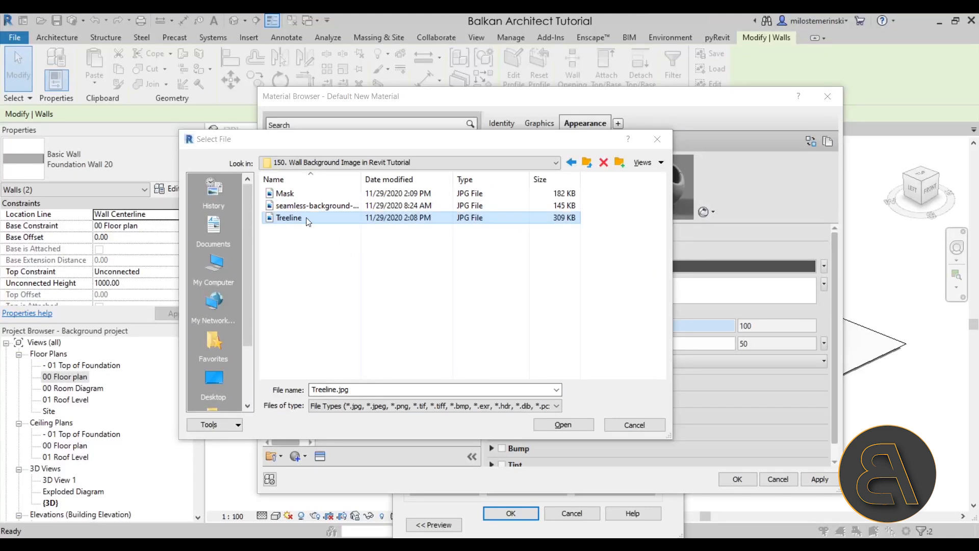
{"action": "double_click", "coordinate": [288, 219]}
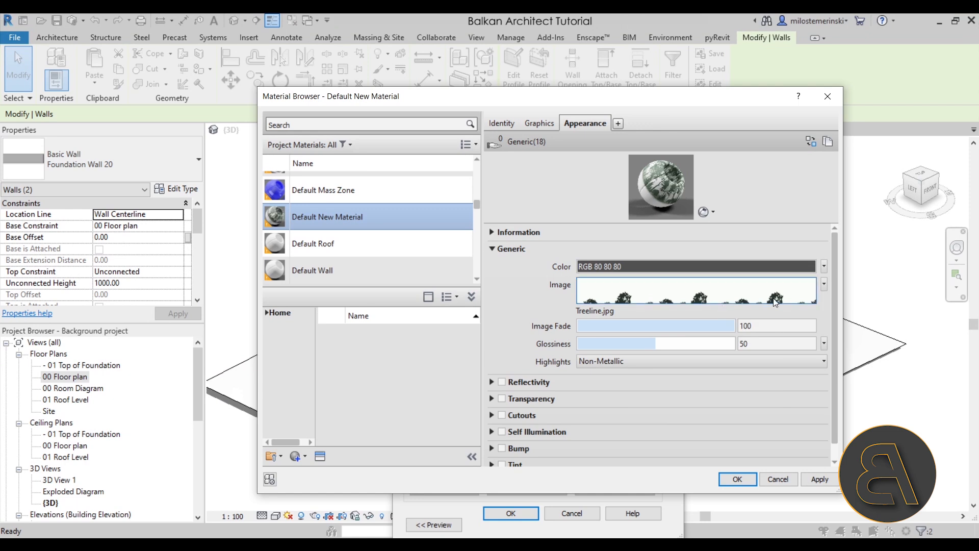
Open the Treeline image for editing and set its sample size to 3000 cm.
{"action": "mouse_move", "coordinate": [765, 291]}
{"action": "left_click", "coordinate": [824, 284]}
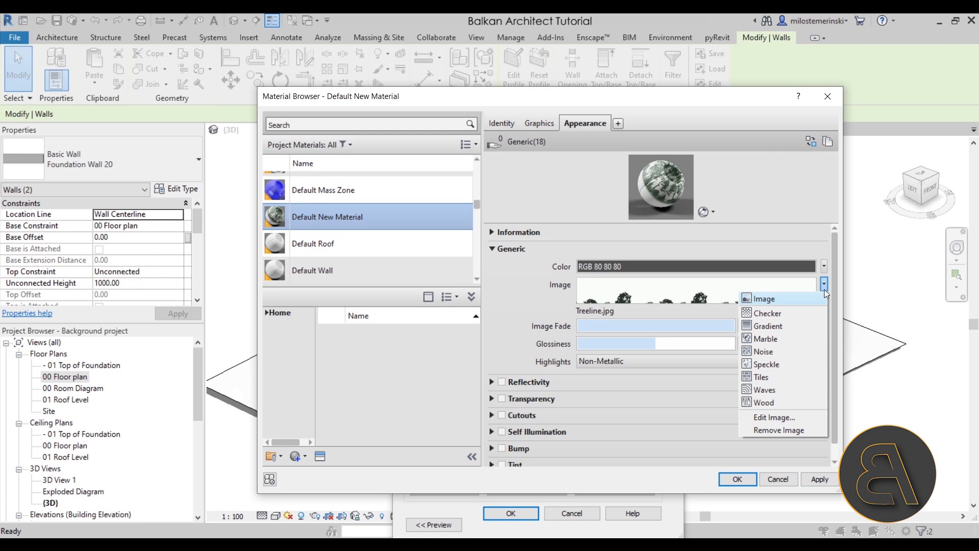
{"action": "left_click", "coordinate": [775, 417]}
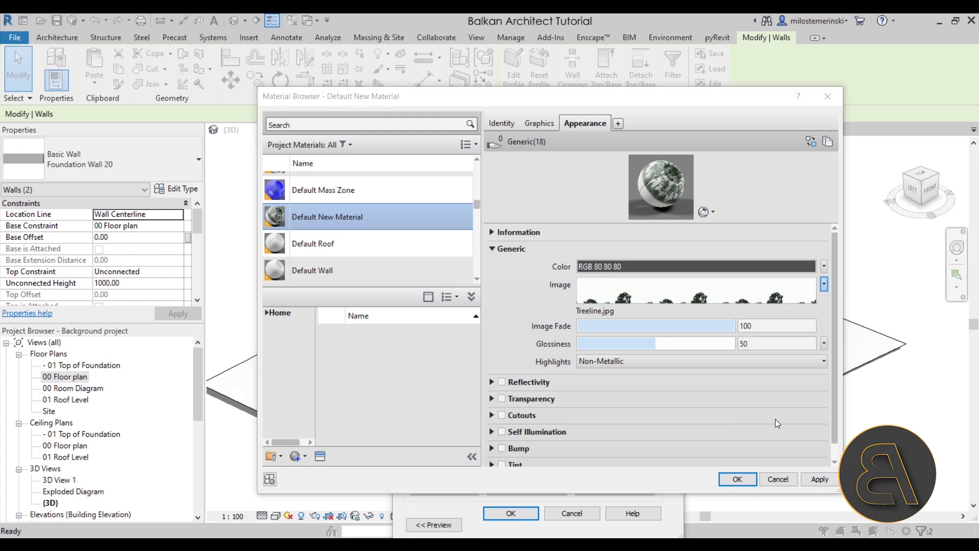
{"action": "left_click_drag", "start_coordinate": [559, 84], "coordinate": [458, 86]}
{"action": "scroll", "coordinate": [518, 359], "scroll_direction": "down", "scroll_amount": 2}
{"action": "left_click", "coordinate": [518, 363]}
{"action": "scroll", "coordinate": [360, 364], "scroll_direction": "up", "scroll_amount": 2}
{"action": "left_click", "coordinate": [289, 396]}
{"action": "scroll", "coordinate": [306, 387], "scroll_direction": "down", "scroll_amount": 3}
{"action": "left_click", "coordinate": [394, 378]}
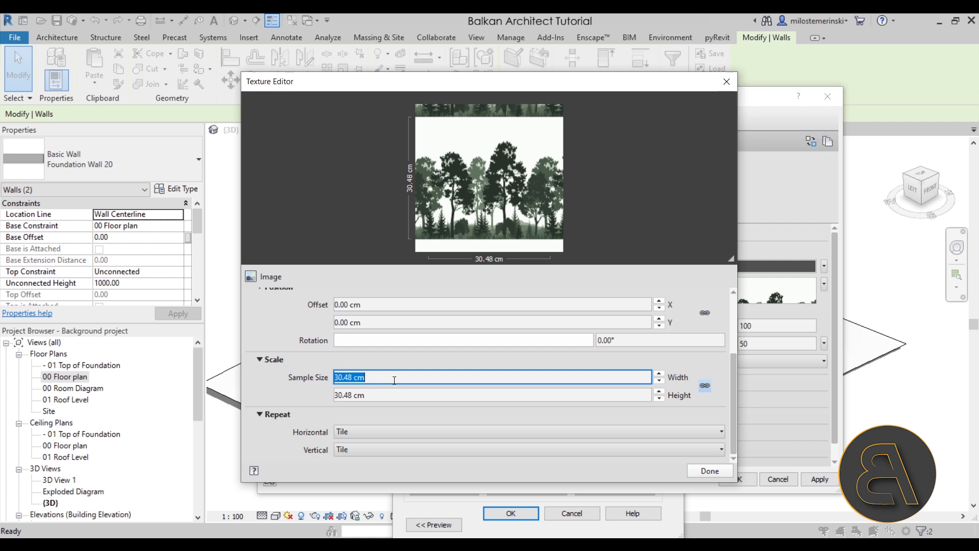
{"action": "type", "text": "300"}
{"action": "key", "text": "Return"}
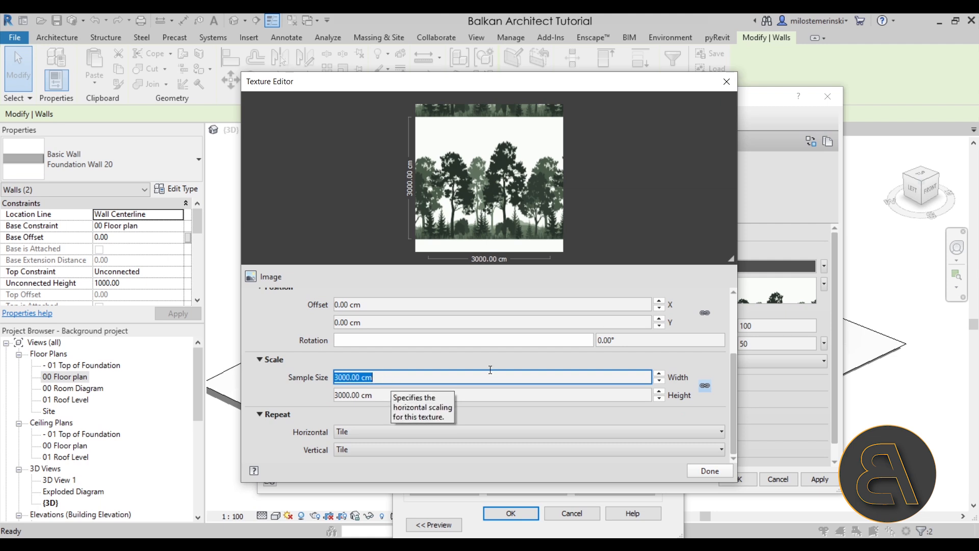
Set the vertical repeat of the Treeline texture to None and finish editing the texture.
{"action": "scroll", "coordinate": [489, 371], "scroll_direction": "down", "scroll_amount": 2}
{"action": "scroll", "coordinate": [403, 382], "scroll_direction": "up", "scroll_amount": 2}
{"action": "left_click", "coordinate": [274, 429]}
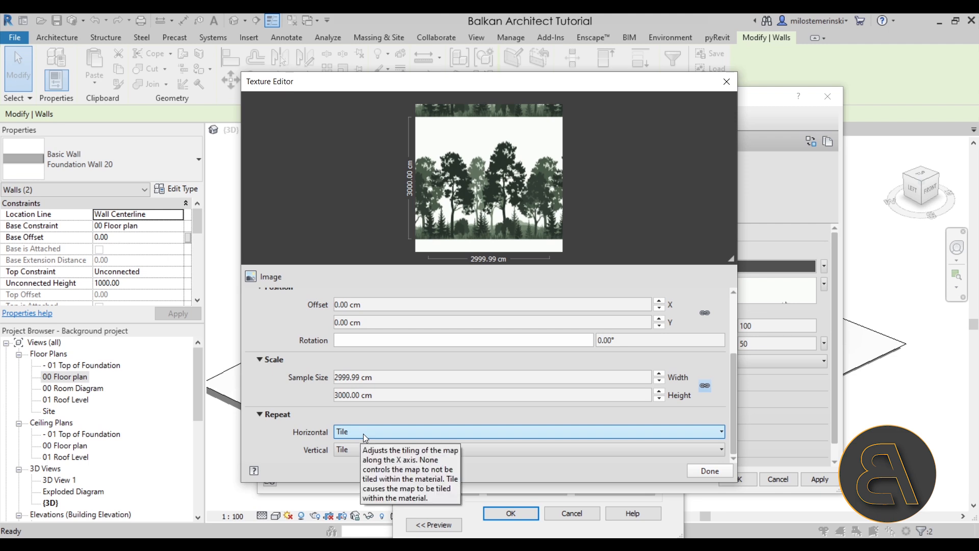
{"action": "left_click", "coordinate": [357, 449]}
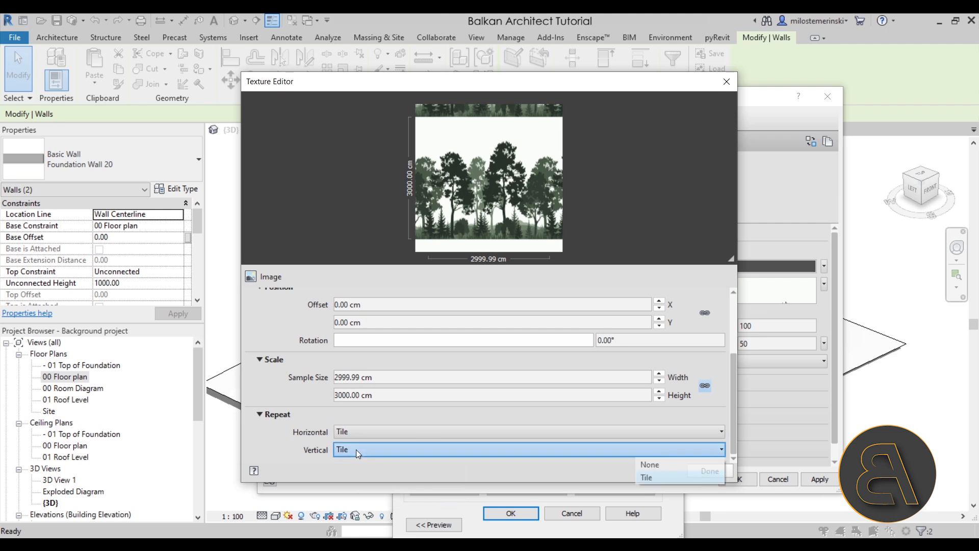
{"action": "left_click", "coordinate": [677, 463]}
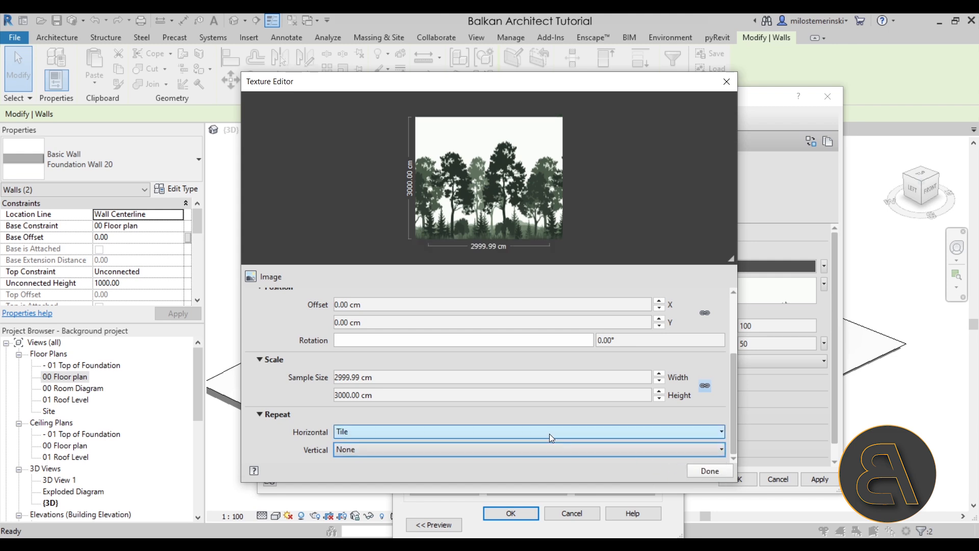
{"action": "left_click", "coordinate": [709, 470]}
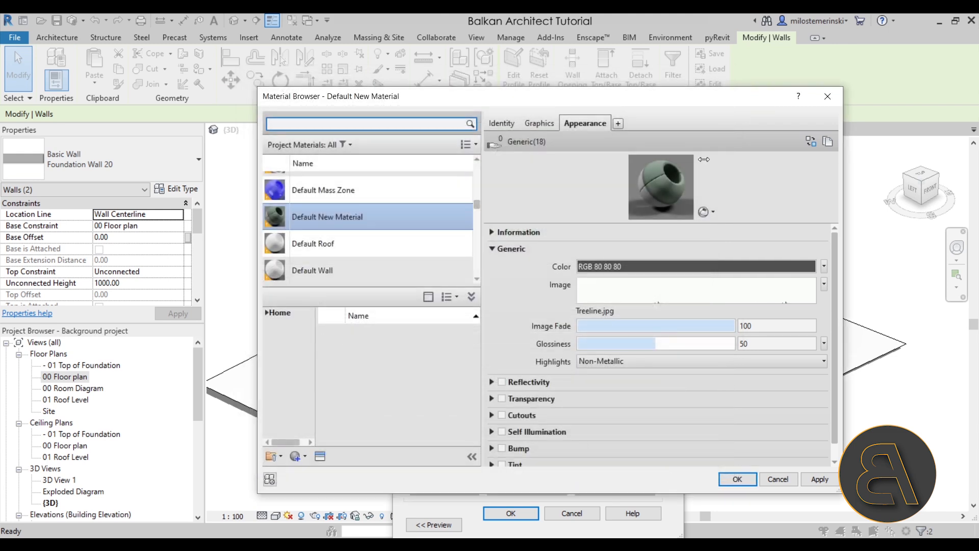
Show the material preview as an enlarged Walls scene and set the material's glossiness to 0.
{"action": "left_click", "coordinate": [714, 213]}
{"action": "mouse_move", "coordinate": [711, 228]}
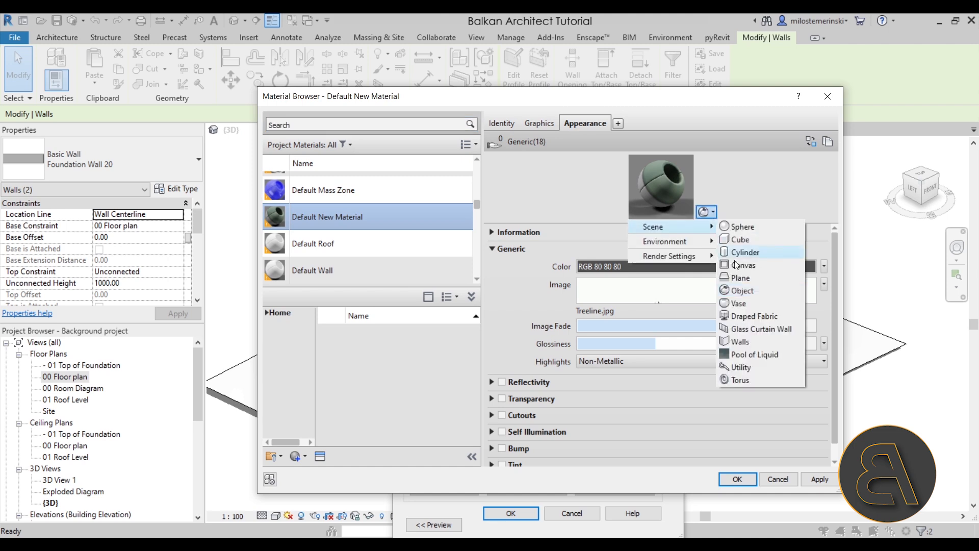
{"action": "left_click", "coordinate": [740, 341]}
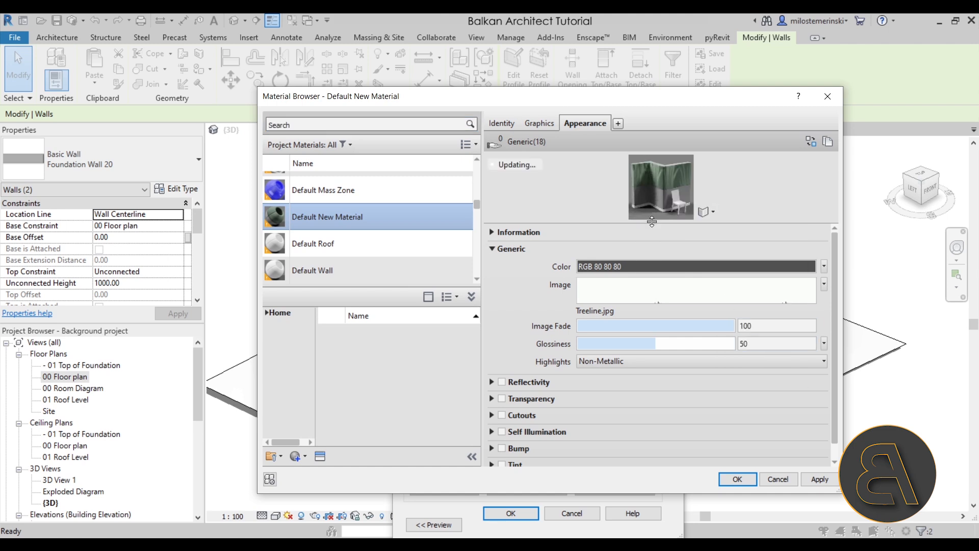
{"action": "left_click_drag", "start_coordinate": [650, 284], "coordinate": [651, 293]}
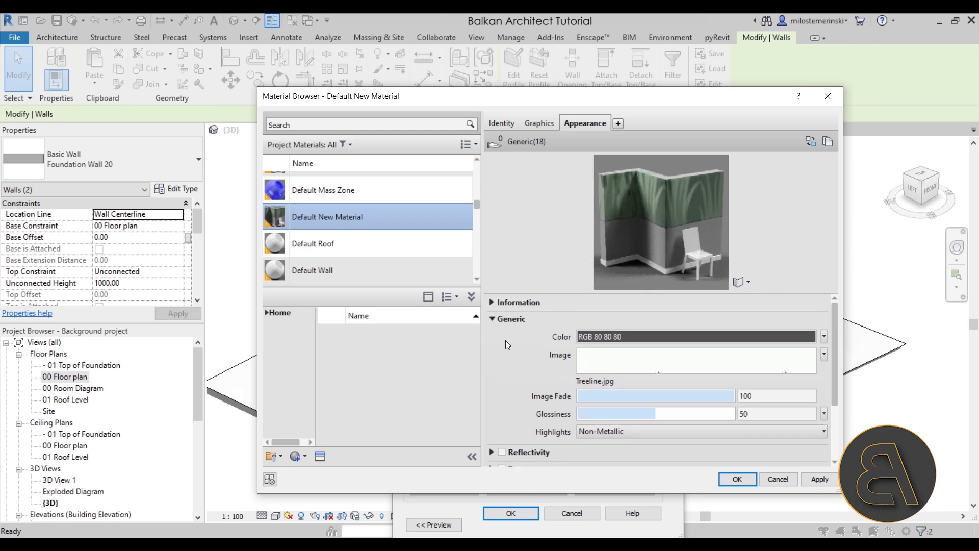
{"action": "scroll", "coordinate": [509, 345], "scroll_direction": "down", "scroll_amount": 3}
{"action": "left_click_drag", "start_coordinate": [643, 338], "coordinate": [414, 342]}
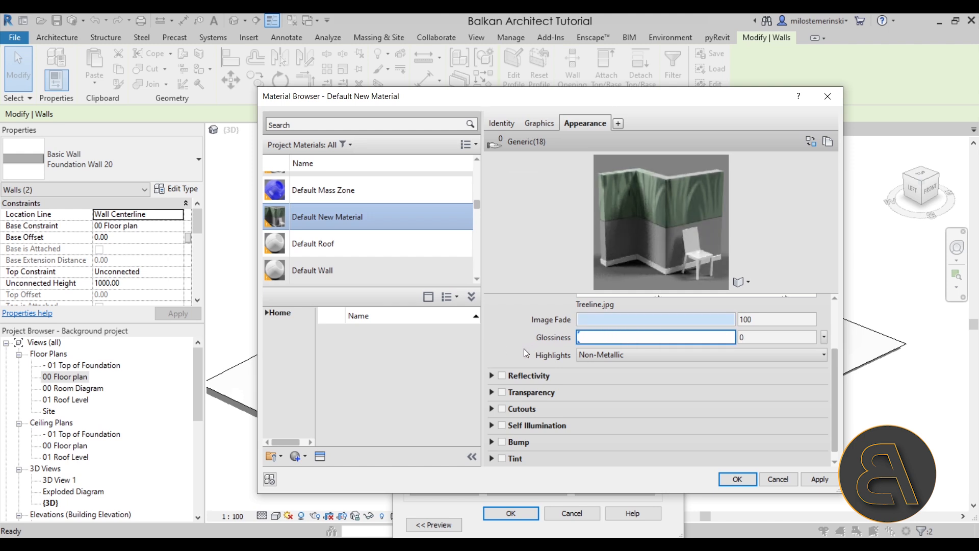
Enable Cutouts for the material and load Mask.jpg as the cutout image.
{"action": "scroll", "coordinate": [517, 349], "scroll_direction": "down", "scroll_amount": 1}
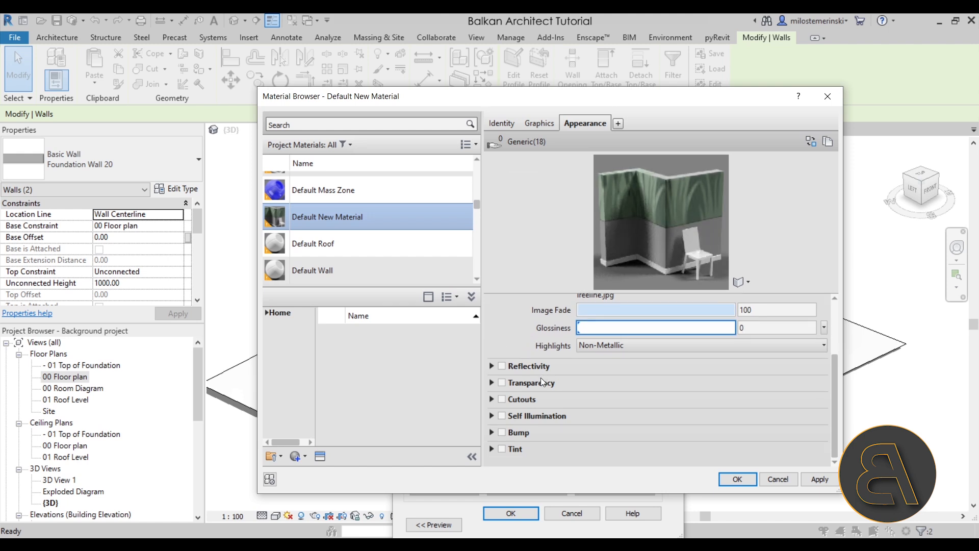
{"action": "left_click", "coordinate": [501, 399]}
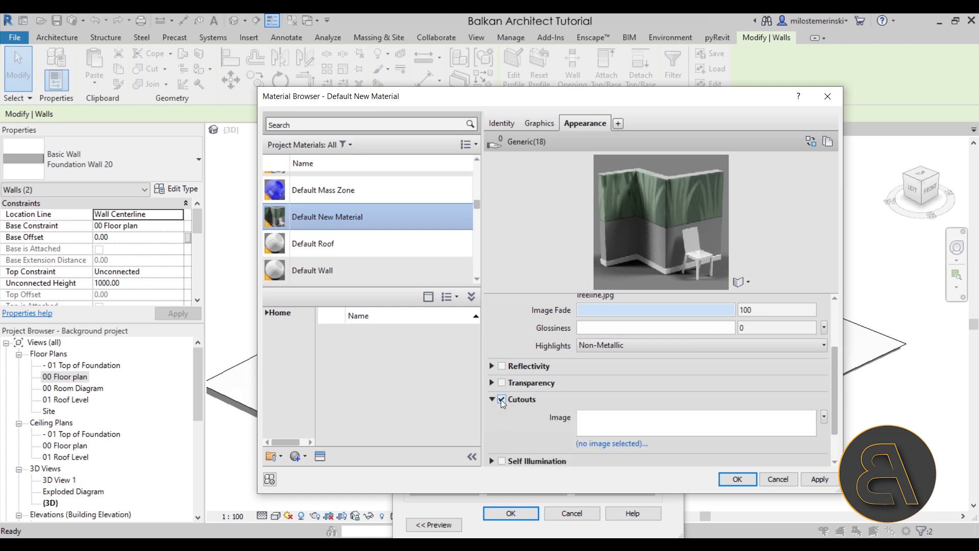
{"action": "left_click", "coordinate": [284, 194]}
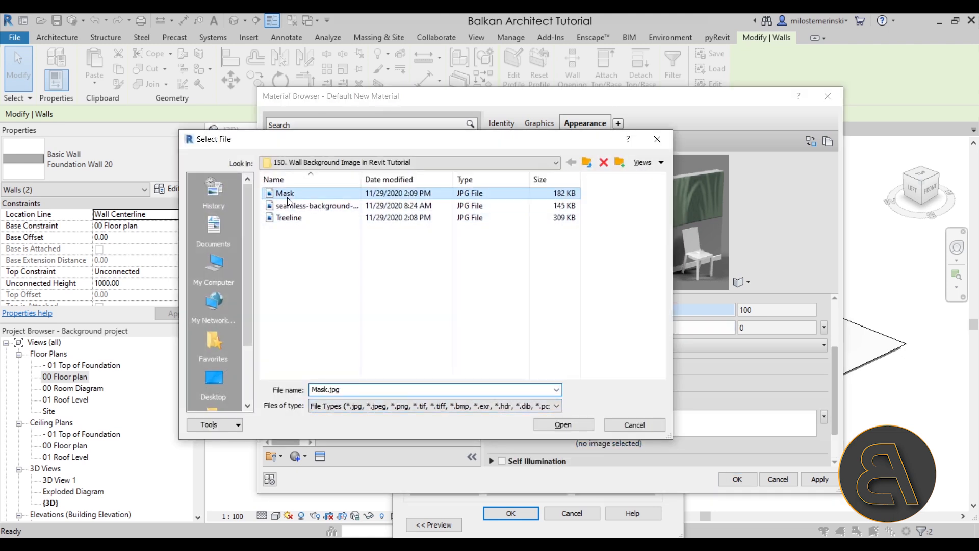
{"action": "left_click", "coordinate": [563, 425]}
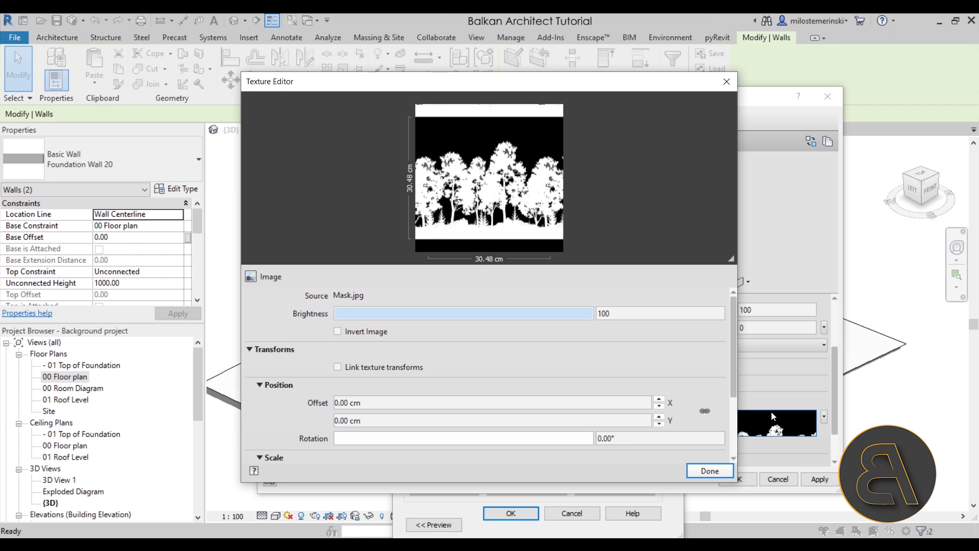
Set the Mask texture's sample size to 3000 cm and its vertical repeat to None.
{"action": "scroll", "coordinate": [579, 359], "scroll_direction": "down", "scroll_amount": 1}
{"action": "scroll", "coordinate": [243, 380], "scroll_direction": "down", "scroll_amount": 1}
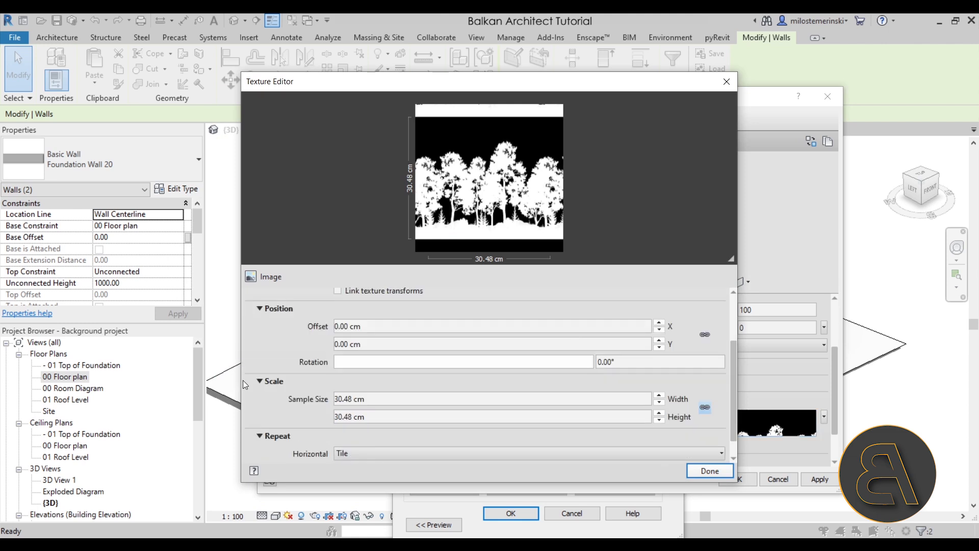
{"action": "left_click", "coordinate": [414, 375]}
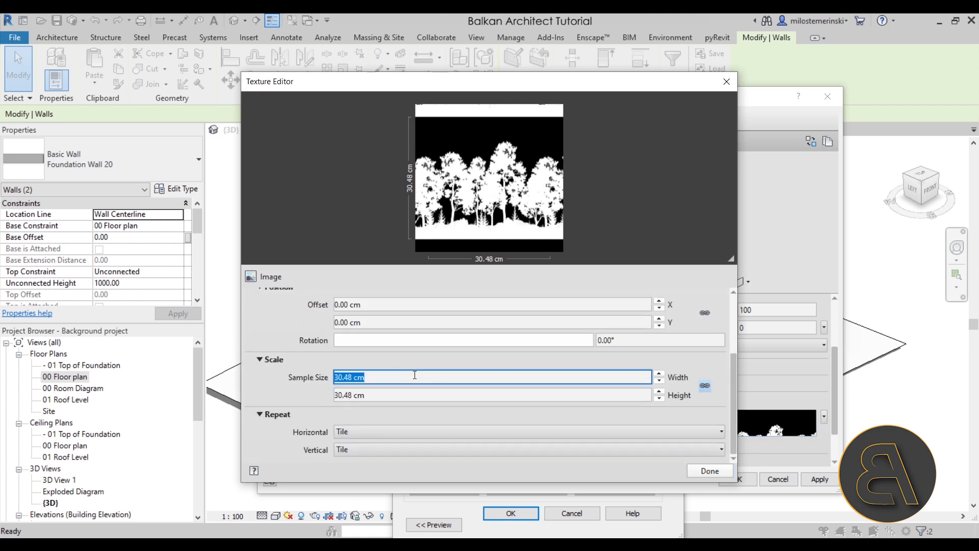
{"action": "type", "text": "3000"}
{"action": "key", "text": "Return"}
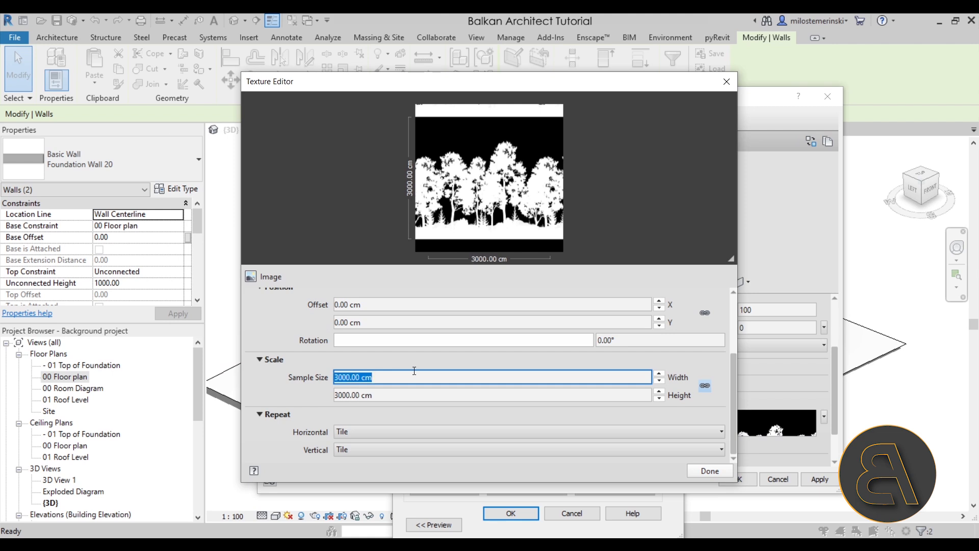
{"action": "left_click", "coordinate": [360, 454]}
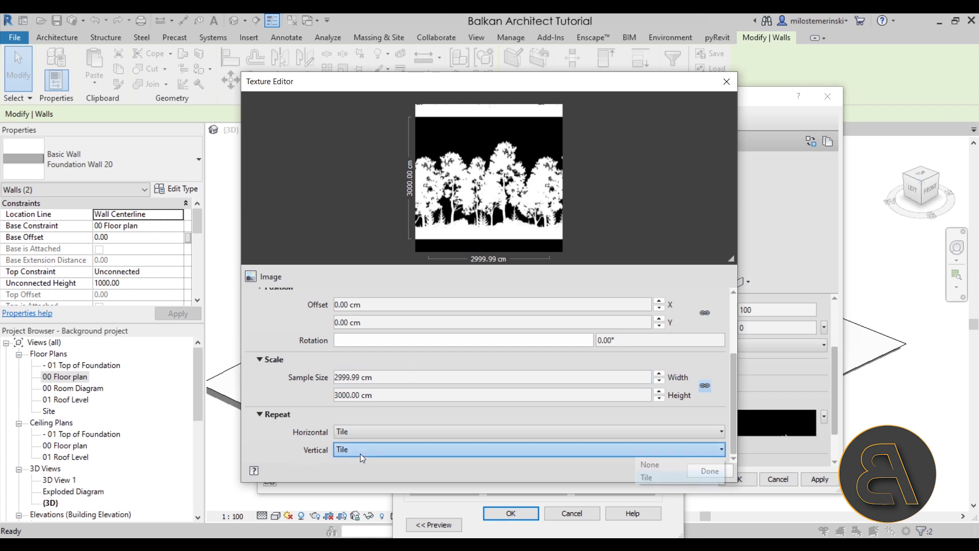
{"action": "left_click", "coordinate": [659, 465]}
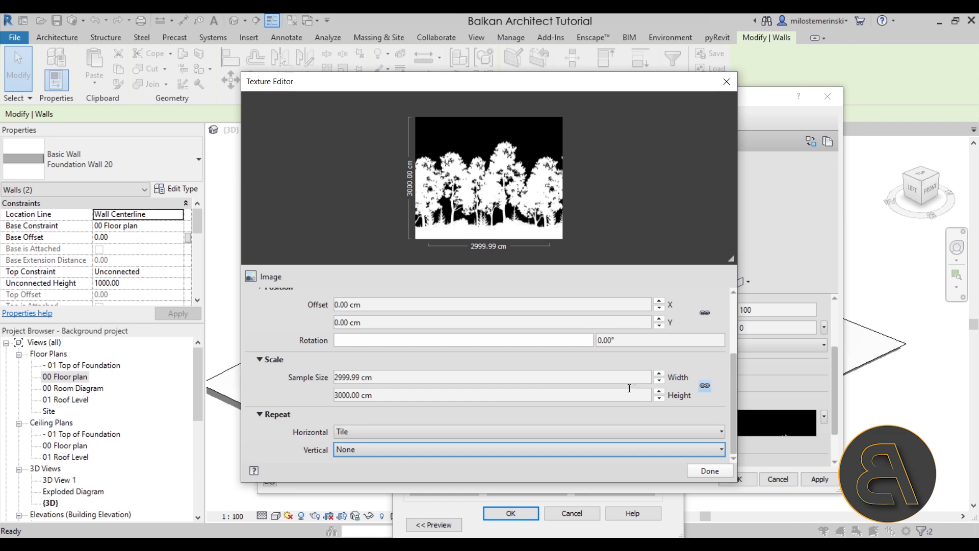
{"action": "left_click", "coordinate": [709, 471]}
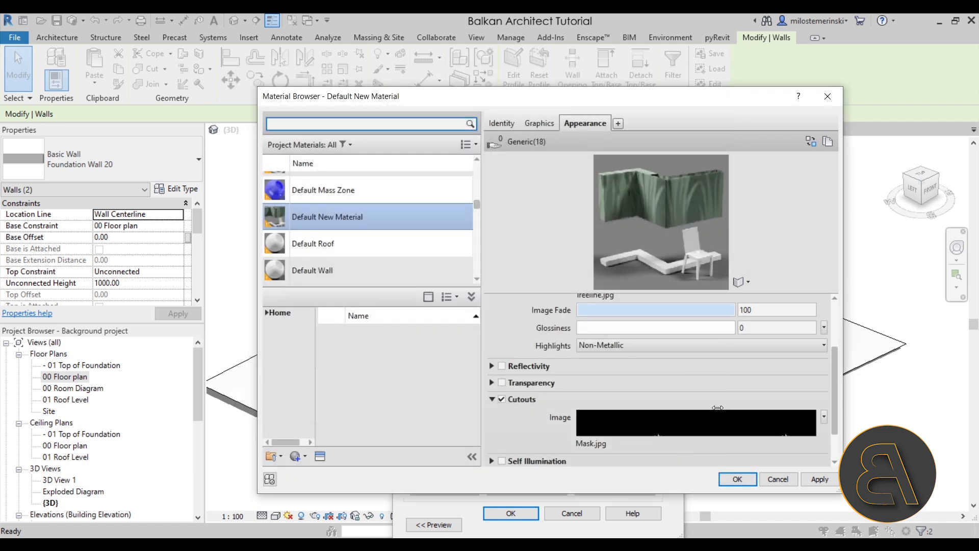
Apply the new material to the Background Wall's Structure layer, confirm the wall type changes and deselect the walls.
{"action": "scroll", "coordinate": [691, 398], "scroll_direction": "down", "scroll_amount": 2}
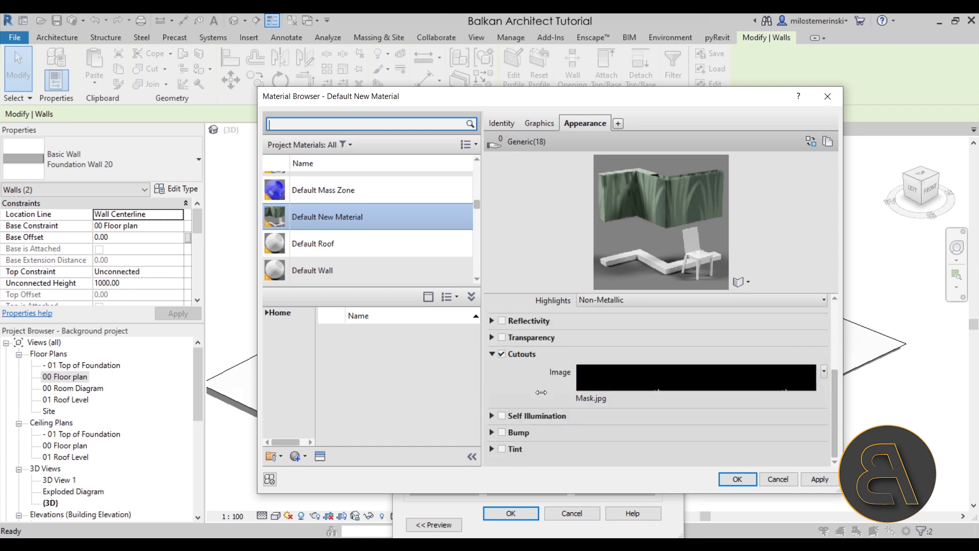
{"action": "scroll", "coordinate": [539, 396], "scroll_direction": "up", "scroll_amount": 2}
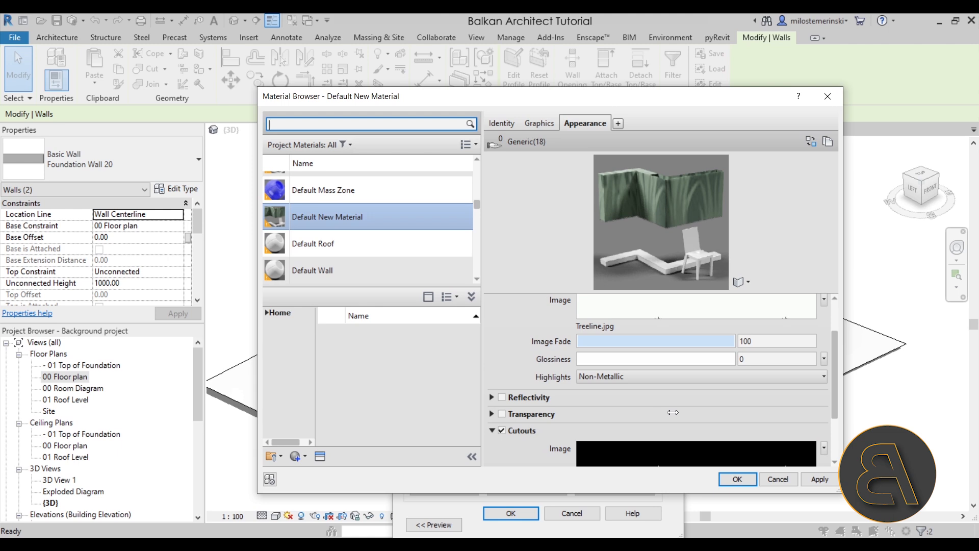
{"action": "left_click", "coordinate": [817, 481]}
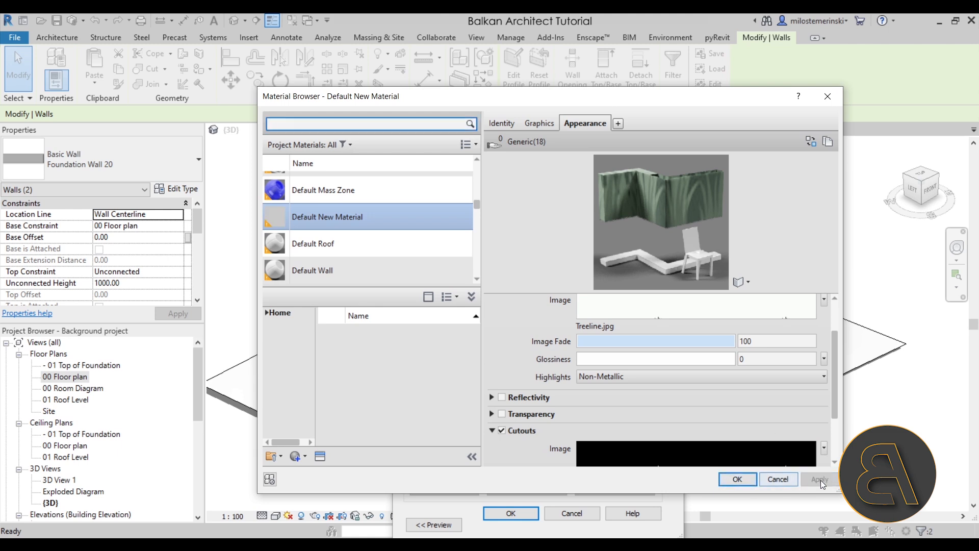
{"action": "left_click", "coordinate": [737, 478]}
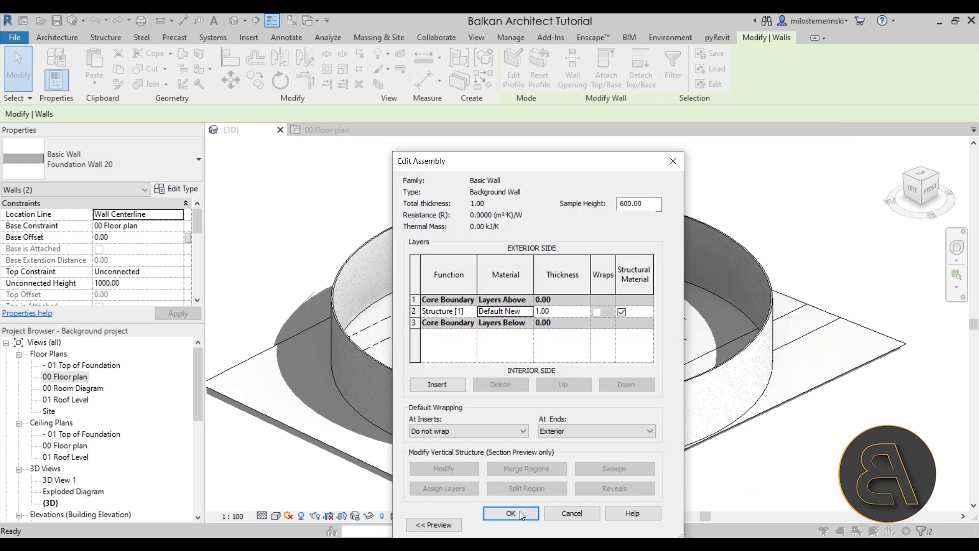
{"action": "left_click", "coordinate": [521, 515]}
{"action": "left_click", "coordinate": [518, 524]}
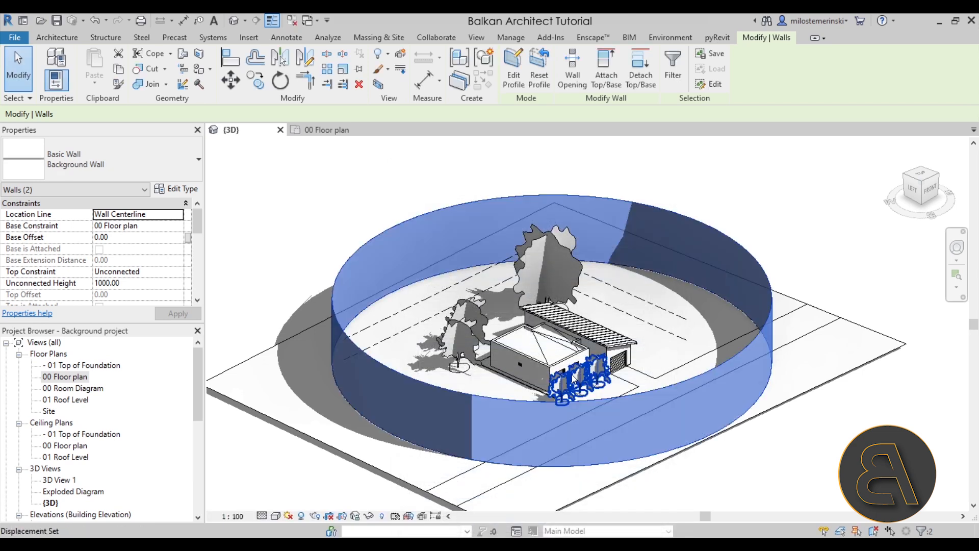
{"action": "key", "text": "Escape"}
Open 3D View 1 and orbit its camera to an angled view of the house and garage.
{"action": "scroll", "coordinate": [76, 434], "scroll_direction": "down", "scroll_amount": 2}
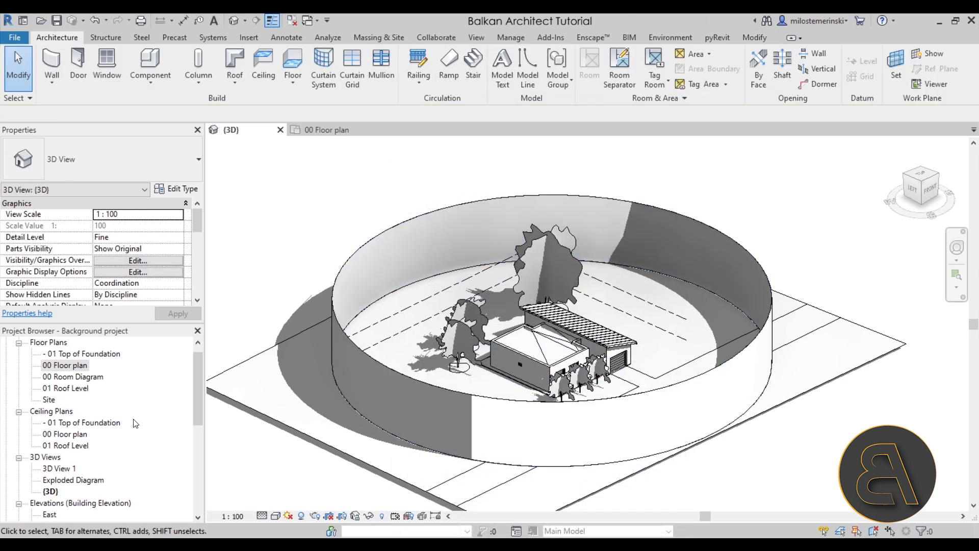
{"action": "double_click", "coordinate": [68, 450]}
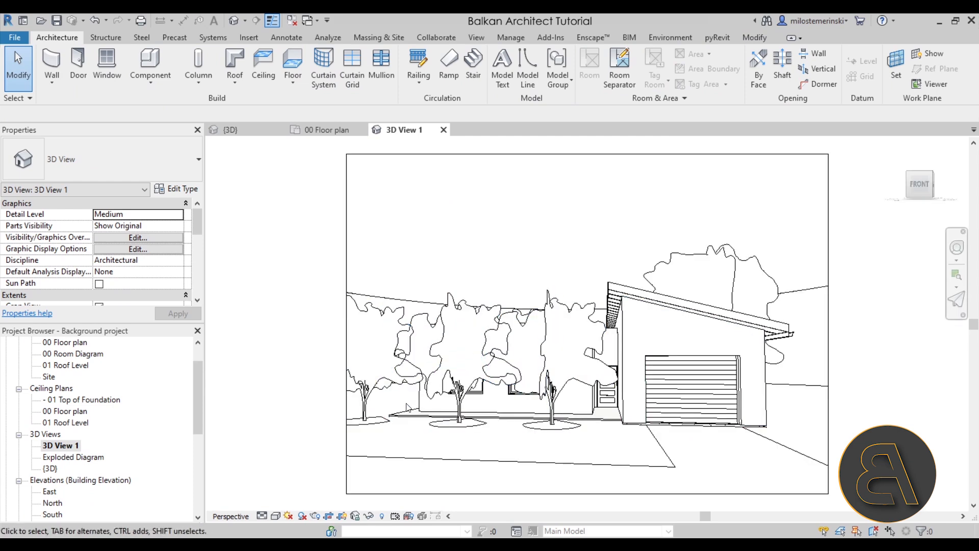
{"action": "left_click", "coordinate": [393, 387]}
{"action": "middle_click_drag", "start_coordinate": [394, 390], "coordinate": [474, 381], "text": "shift"}
{"action": "key", "text": "Escape"}
{"action": "middle_click_drag", "start_coordinate": [643, 301], "coordinate": [612, 273], "text": "shift"}
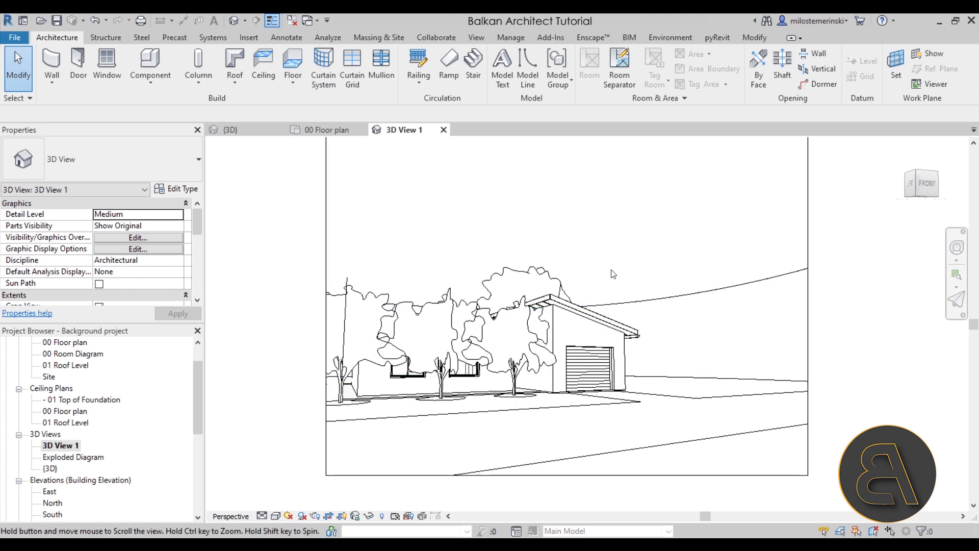
Reduce the height of 3D View 1's crop region to frame the house in a wide format.
{"action": "left_click", "coordinate": [540, 474]}
{"action": "scroll", "coordinate": [514, 318], "scroll_direction": "down", "scroll_amount": 1}
{"action": "left_click_drag", "start_coordinate": [555, 180], "coordinate": [555, 229]}
{"action": "left_click_drag", "start_coordinate": [555, 437], "coordinate": [588, 424]}
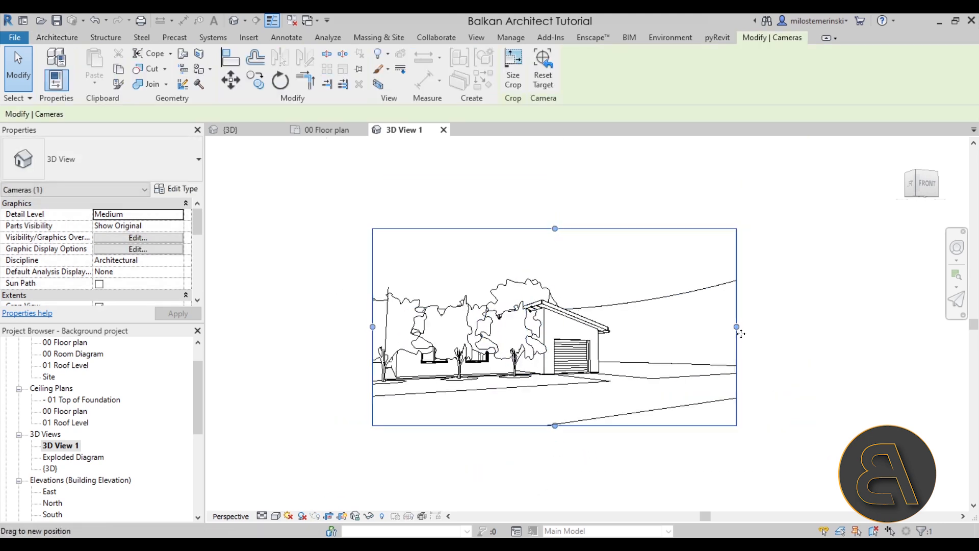
{"action": "scroll", "coordinate": [531, 316], "scroll_direction": "up", "scroll_amount": 2}
{"action": "left_click", "coordinate": [460, 232]}
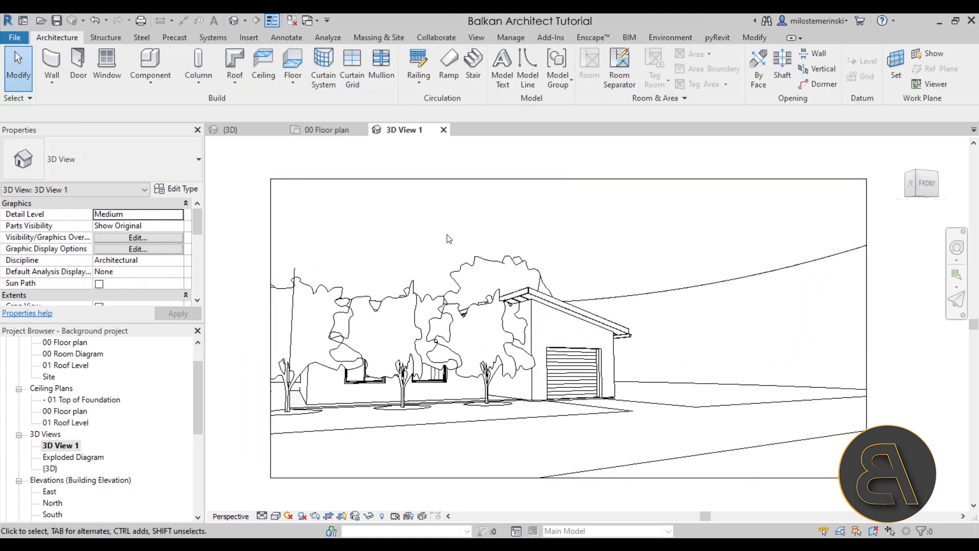
Set 3D View 1 to Fine detail level and the Realistic visual style.
{"action": "middle_click", "coordinate": [447, 236]}
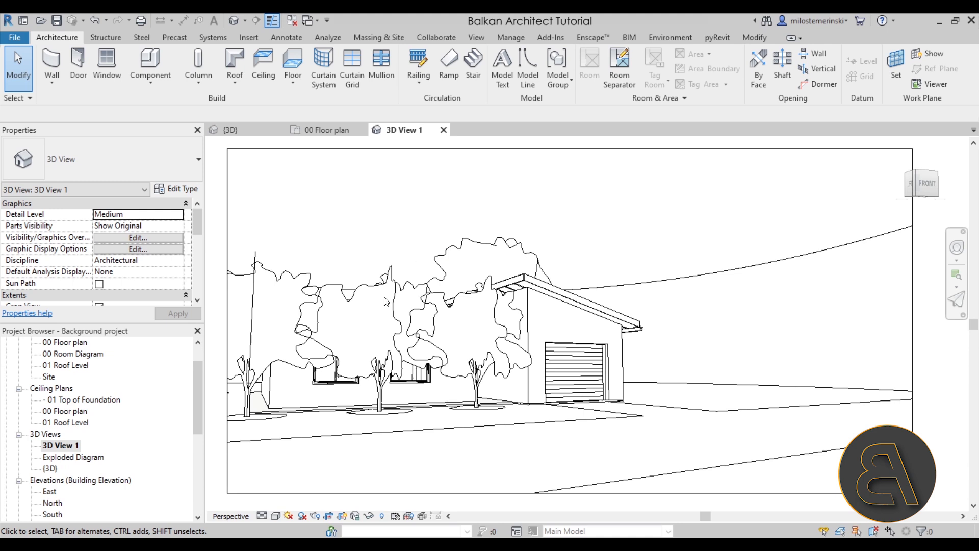
{"action": "left_click", "coordinate": [261, 516]}
{"action": "left_click", "coordinate": [271, 503]}
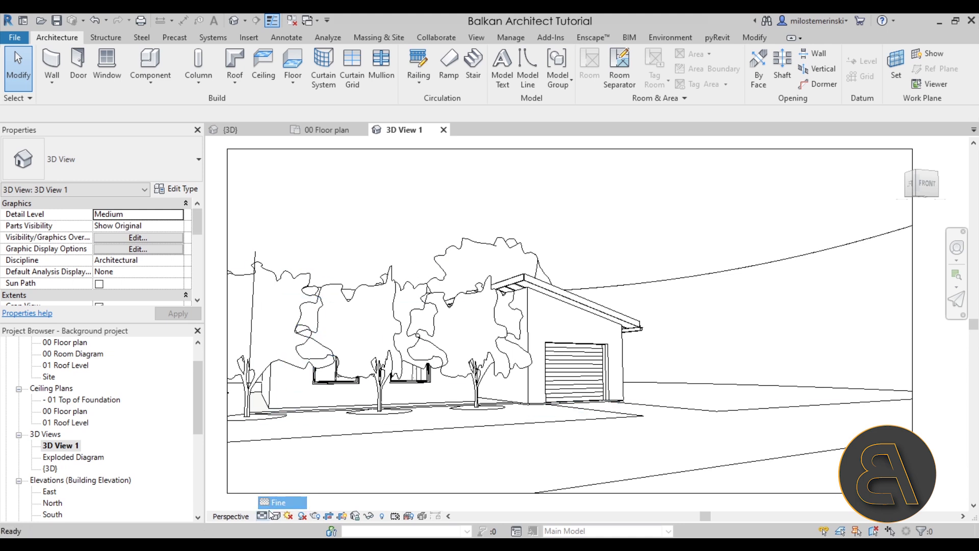
{"action": "left_click", "coordinate": [274, 515]}
{"action": "left_click", "coordinate": [299, 503]}
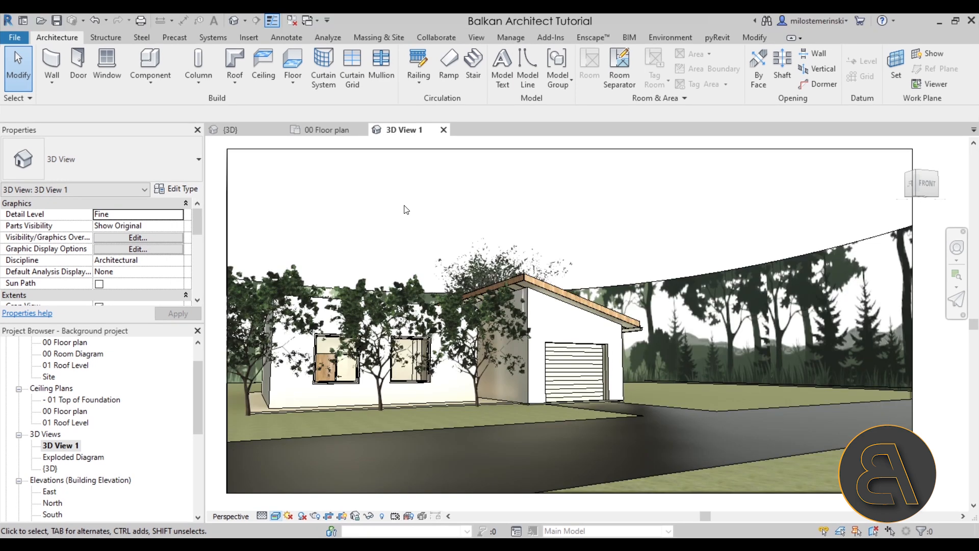
Set the unconnected height of both Background Wall halves to 1500 and deselect them.
{"action": "left_click", "coordinate": [731, 268]}
{"action": "left_click", "coordinate": [799, 255], "text": "ctrl"}
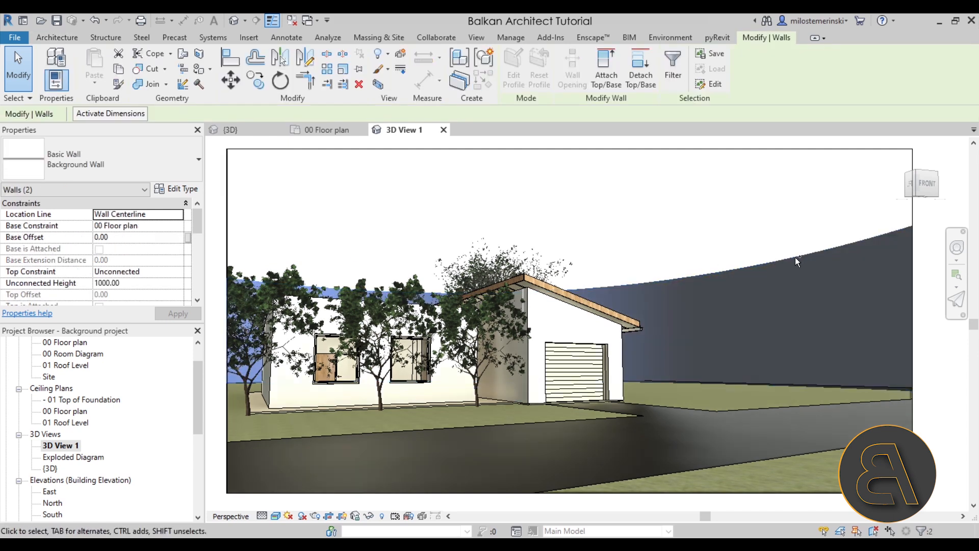
{"action": "left_click", "coordinate": [811, 235]}
{"action": "left_click_drag", "start_coordinate": [821, 223], "coordinate": [695, 298]}
{"action": "left_click", "coordinate": [124, 284]}
{"action": "type", "text": "5"}
{"action": "left_click", "coordinate": [176, 314]}
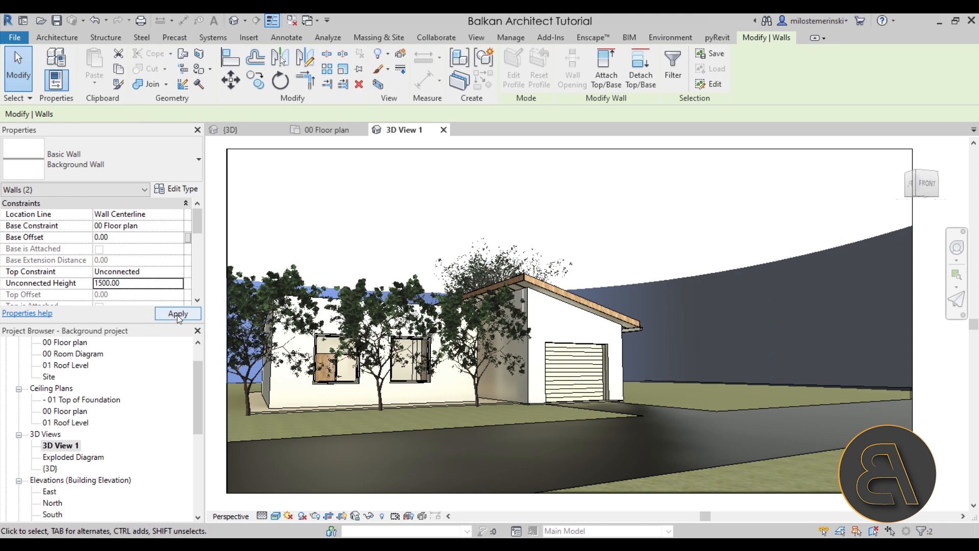
{"action": "left_click", "coordinate": [618, 203]}
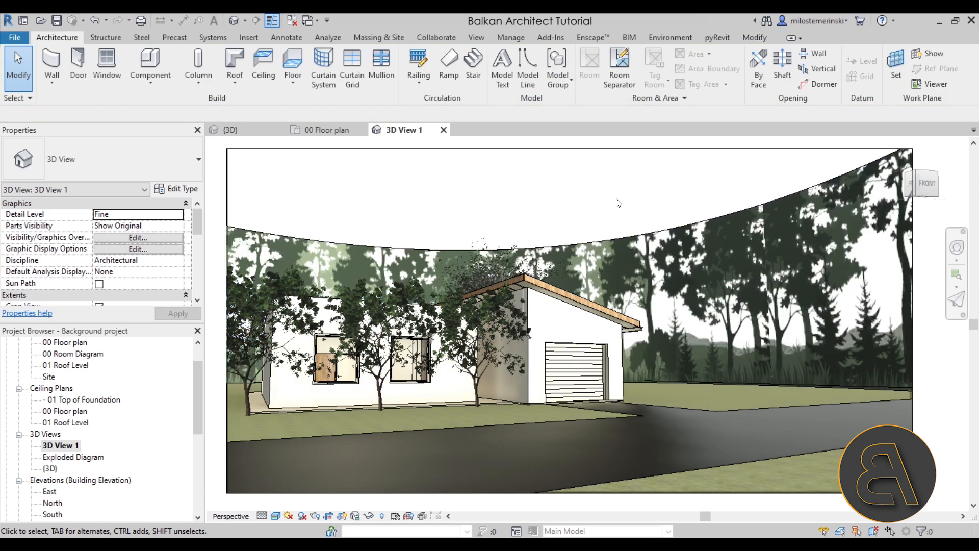
{"action": "left_click", "coordinate": [633, 230]}
{"action": "left_click", "coordinate": [710, 193]}
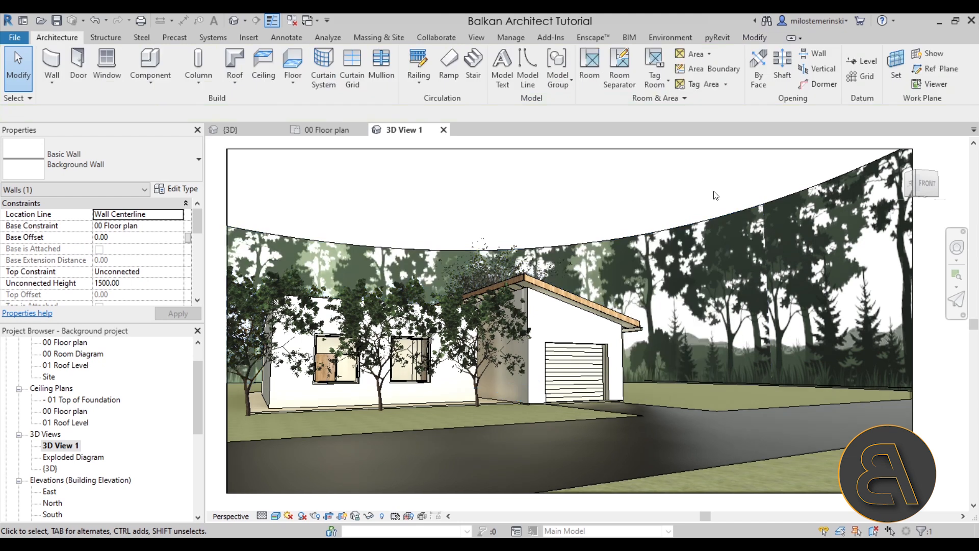
{"action": "left_click", "coordinate": [734, 219]}
{"action": "left_click", "coordinate": [692, 185]}
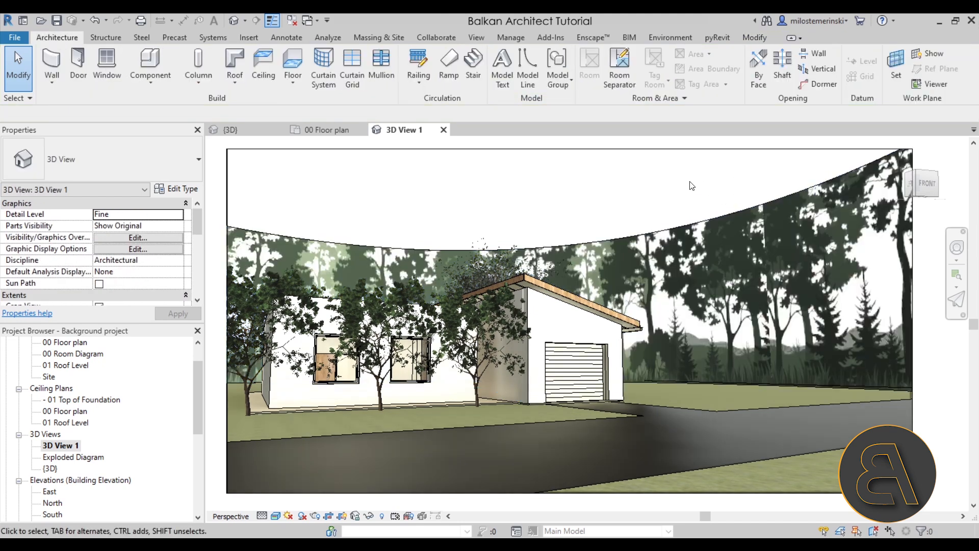
{"action": "left_click", "coordinate": [731, 228]}
{"action": "left_click", "coordinate": [657, 204]}
Open the appearance settings of Default New Material from the Background Wall type's Structure layer.
{"action": "left_click", "coordinate": [646, 231]}
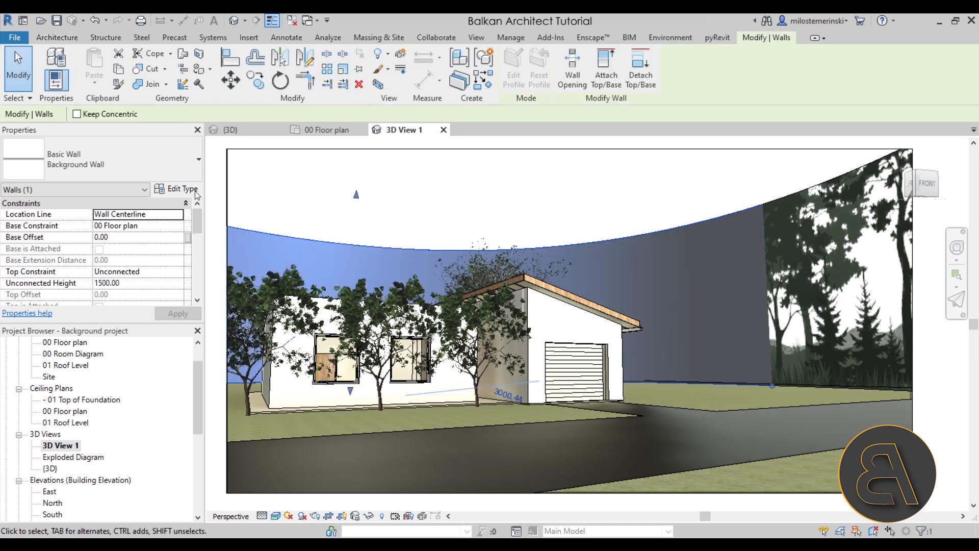
{"action": "left_click", "coordinate": [188, 189]}
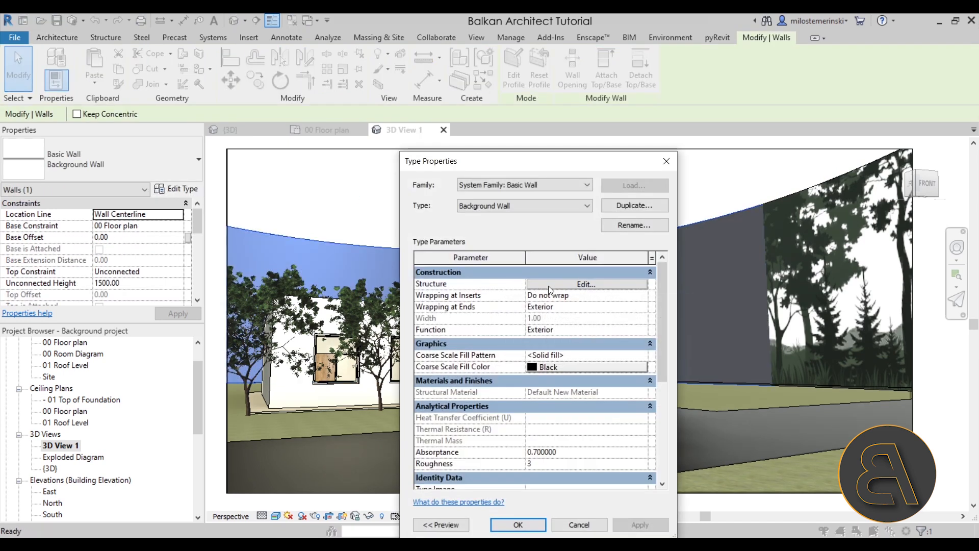
{"action": "left_click", "coordinate": [549, 286]}
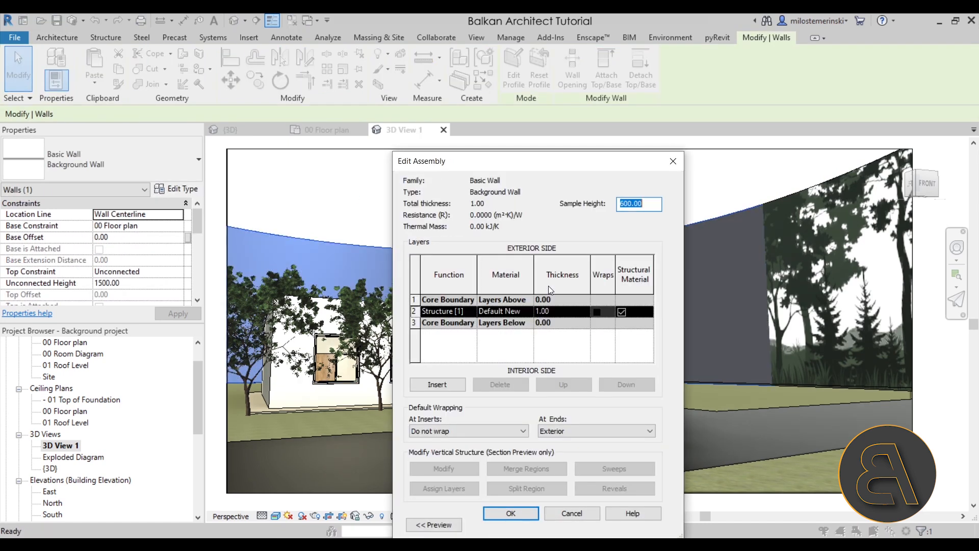
{"action": "left_click", "coordinate": [510, 313]}
{"action": "left_click", "coordinate": [530, 312]}
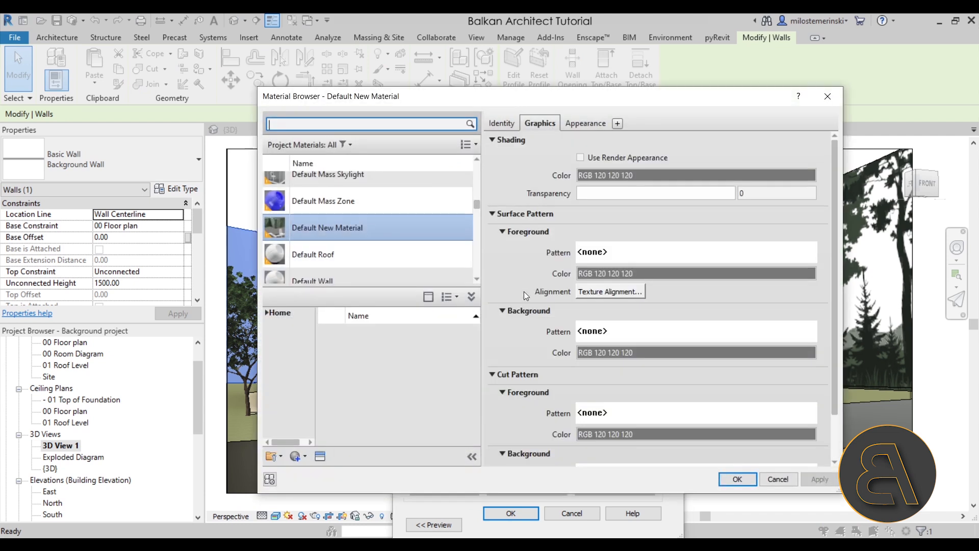
{"action": "left_click", "coordinate": [587, 125]}
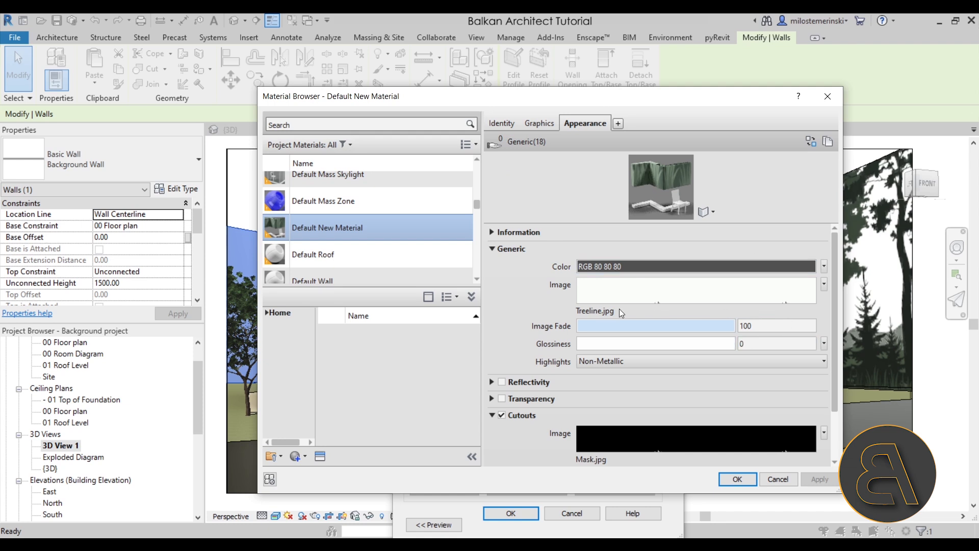
Set the sample size of the Treeline.jpg image texture to 1500 cm and finish editing it.
{"action": "left_click", "coordinate": [824, 284]}
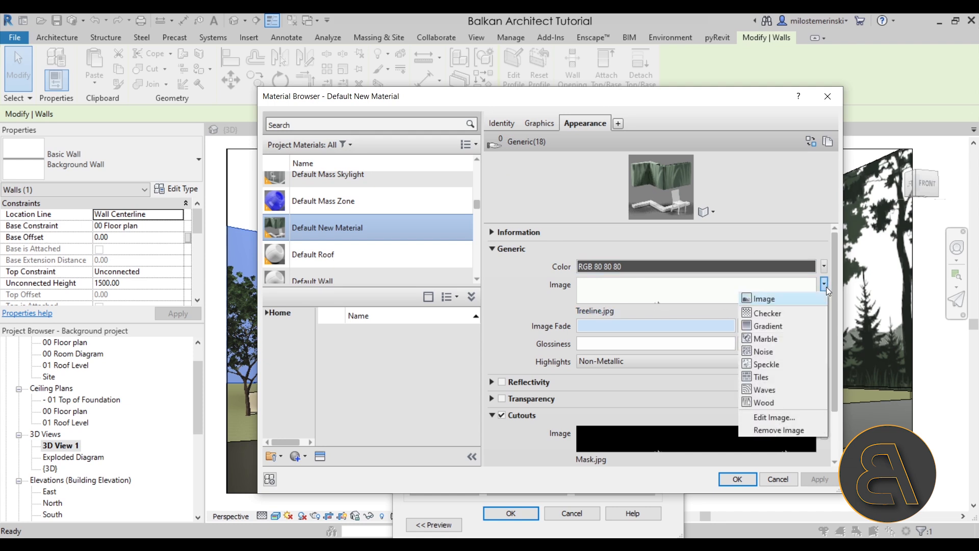
{"action": "left_click", "coordinate": [760, 421]}
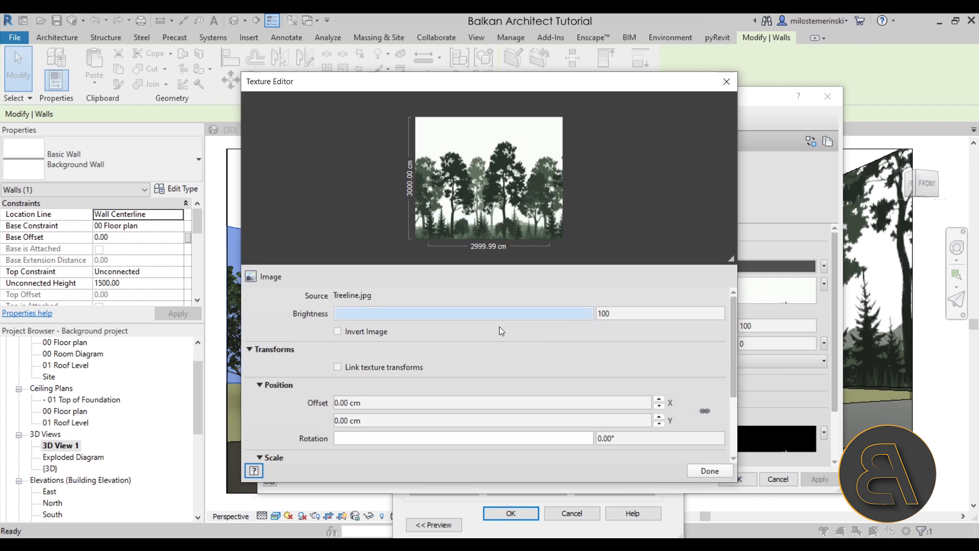
{"action": "scroll", "coordinate": [473, 366], "scroll_direction": "down", "scroll_amount": 1}
{"action": "scroll", "coordinate": [286, 356], "scroll_direction": "down", "scroll_amount": 2}
{"action": "left_click", "coordinate": [402, 376]}
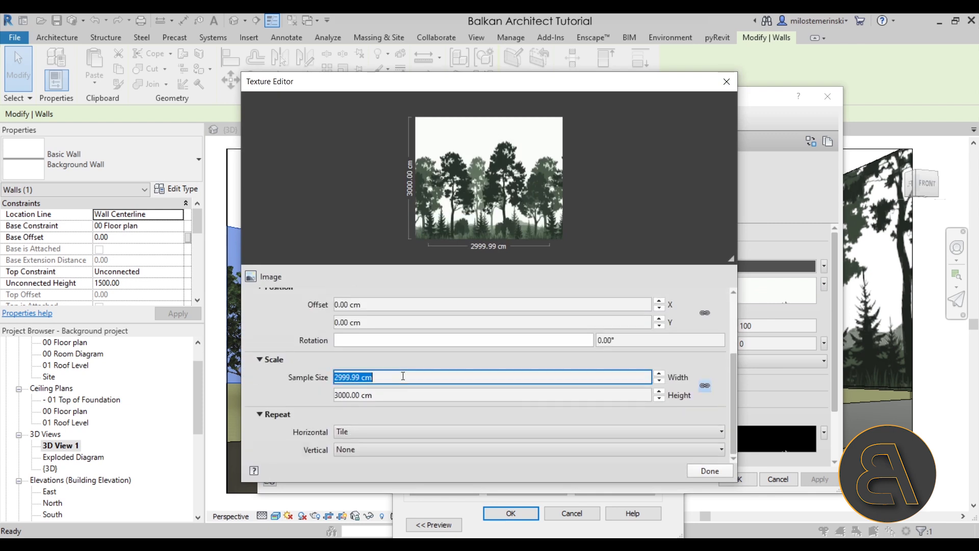
{"action": "type", "text": "1500"}
{"action": "key", "text": "Return"}
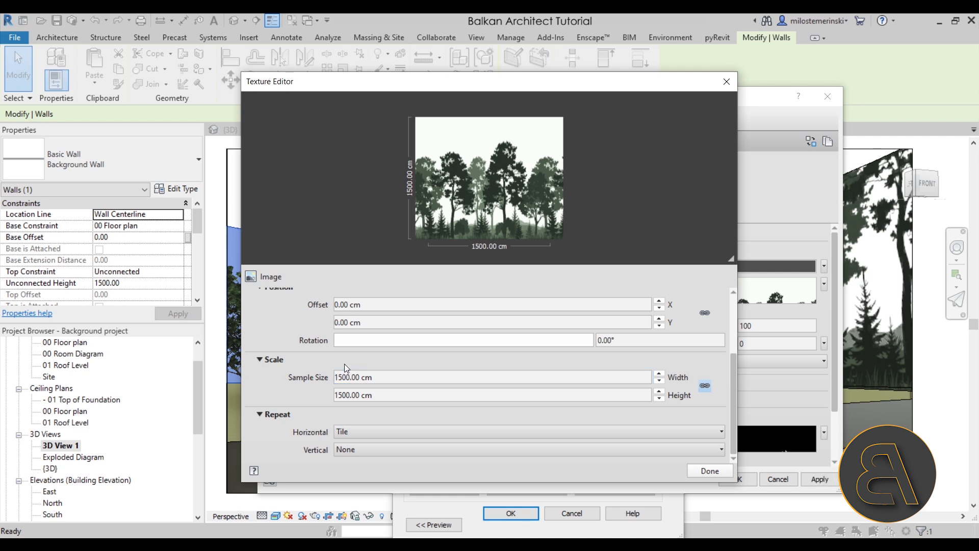
{"action": "left_click", "coordinate": [709, 470]}
Set the sample size of the Mask.jpg cutout texture to 1500 cm to match the treeline image.
{"action": "scroll", "coordinate": [693, 386], "scroll_direction": "down", "scroll_amount": 2}
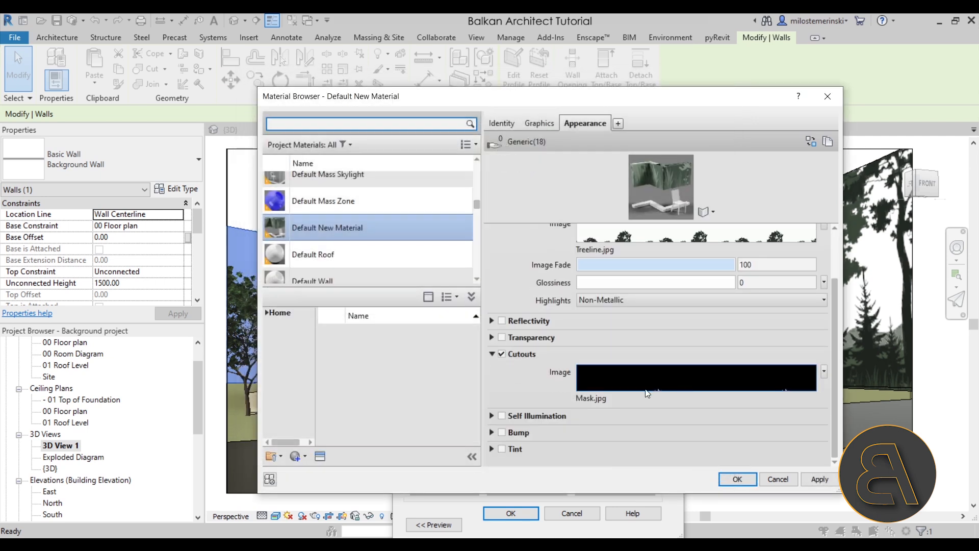
{"action": "left_click", "coordinate": [824, 371]}
{"action": "left_click", "coordinate": [770, 504]}
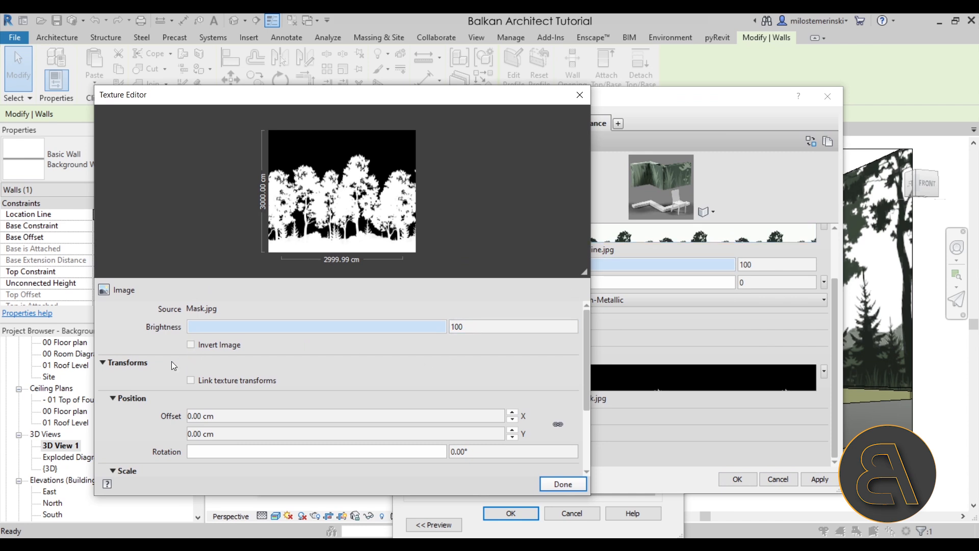
{"action": "scroll", "coordinate": [171, 361], "scroll_direction": "down", "scroll_amount": 3}
{"action": "left_click", "coordinate": [190, 390]}
{"action": "left_click", "coordinate": [172, 378]}
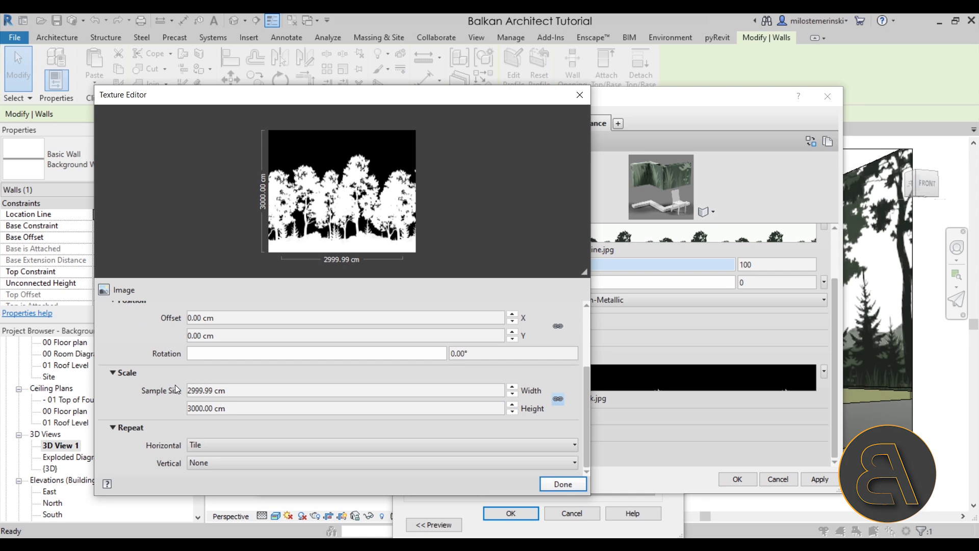
{"action": "left_click_drag", "start_coordinate": [188, 390], "coordinate": [253, 396]}
{"action": "type", "text": "15"}
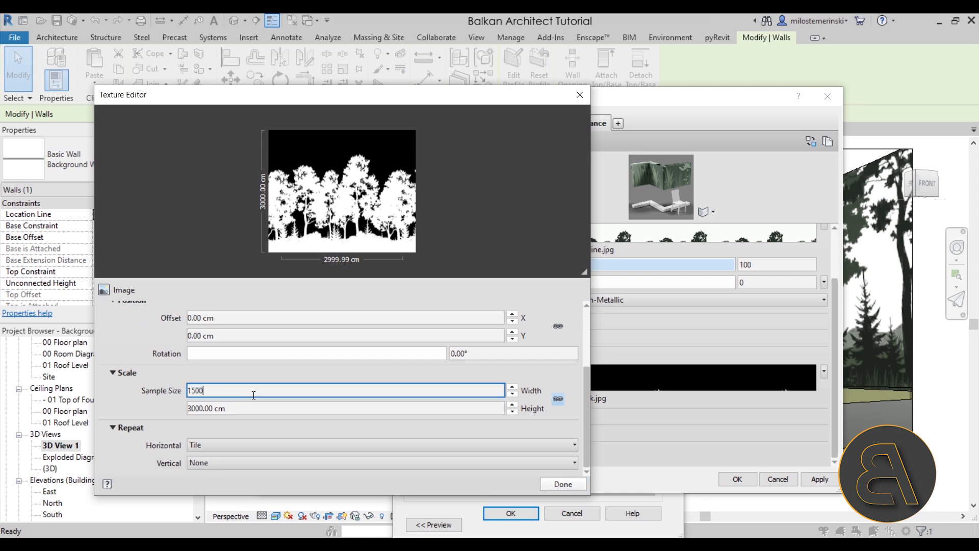
{"action": "type", "text": "00"}
{"action": "key", "text": "Return"}
Confirm the material, wall assembly and type property changes, and deselect the wall.
{"action": "left_click", "coordinate": [699, 483]}
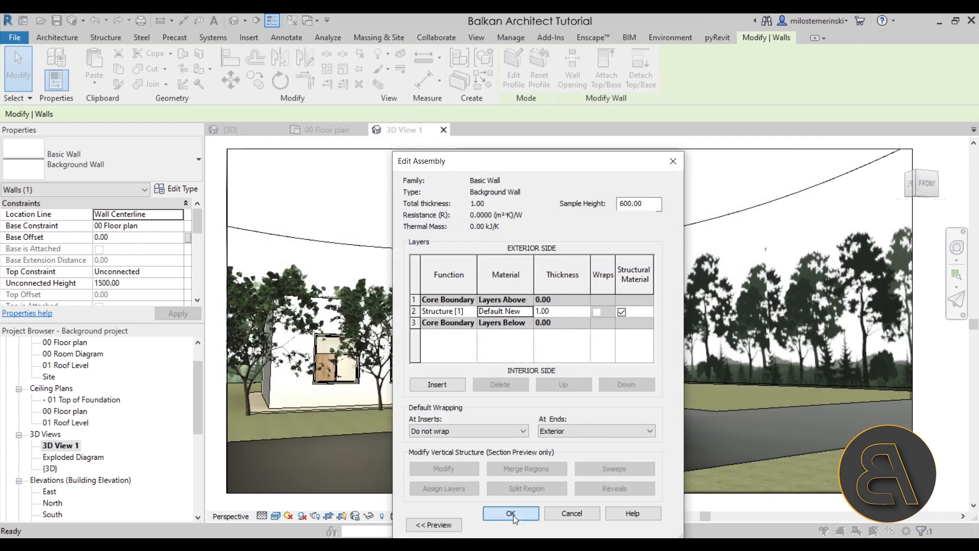
{"action": "left_click", "coordinate": [513, 515]}
{"action": "left_click", "coordinate": [641, 523]}
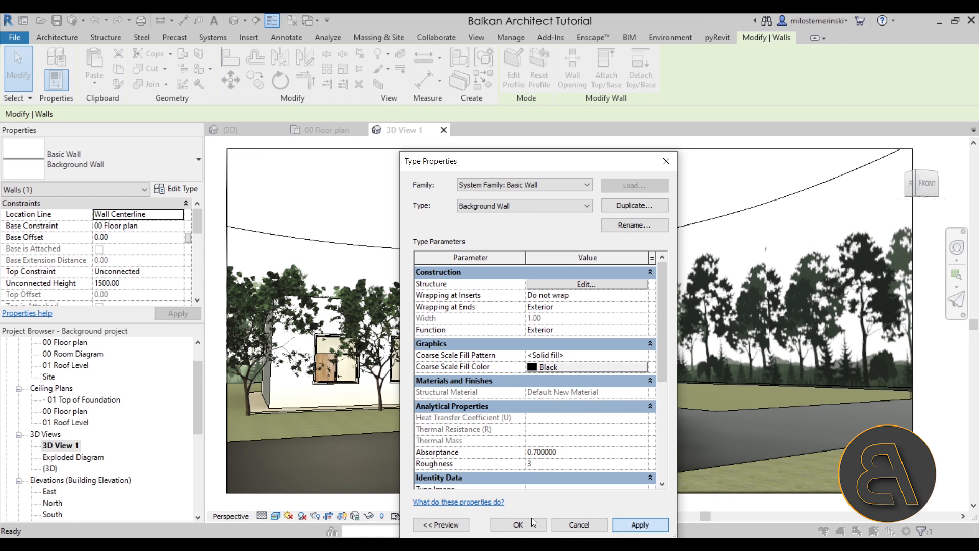
{"action": "left_click", "coordinate": [519, 524]}
{"action": "left_click", "coordinate": [662, 216]}
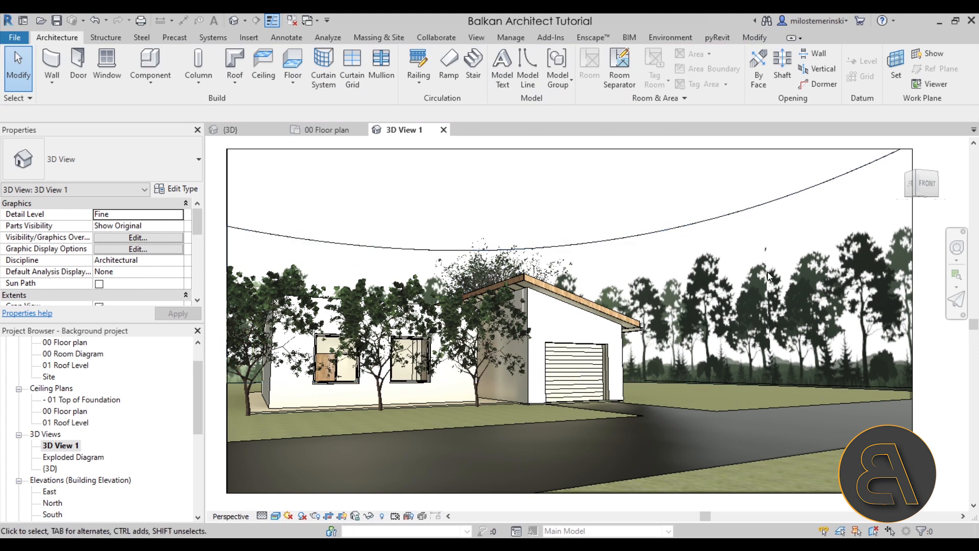
Rotate both Background Wall halves by an entered angle to shift the treeline around the house.
{"action": "left_click", "coordinate": [760, 209]}
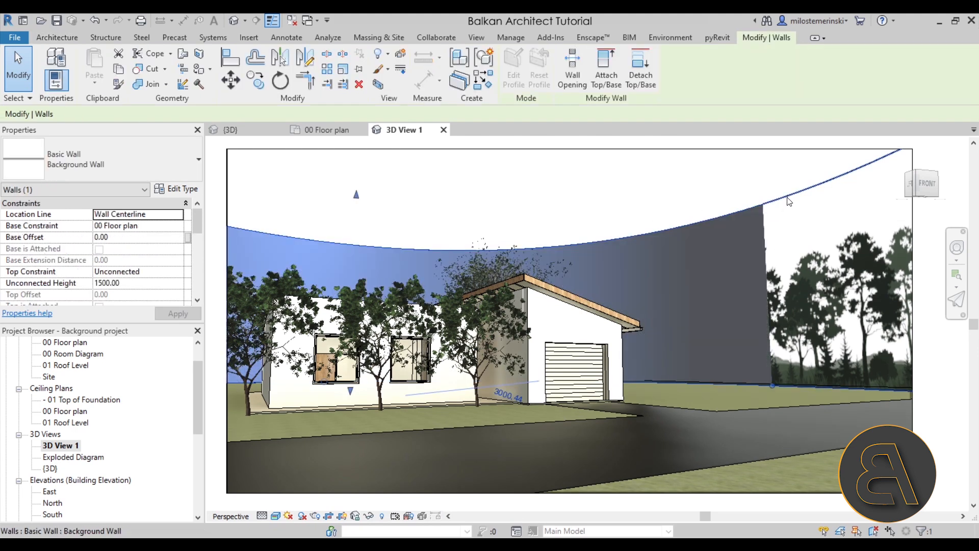
{"action": "left_click", "coordinate": [776, 208]}
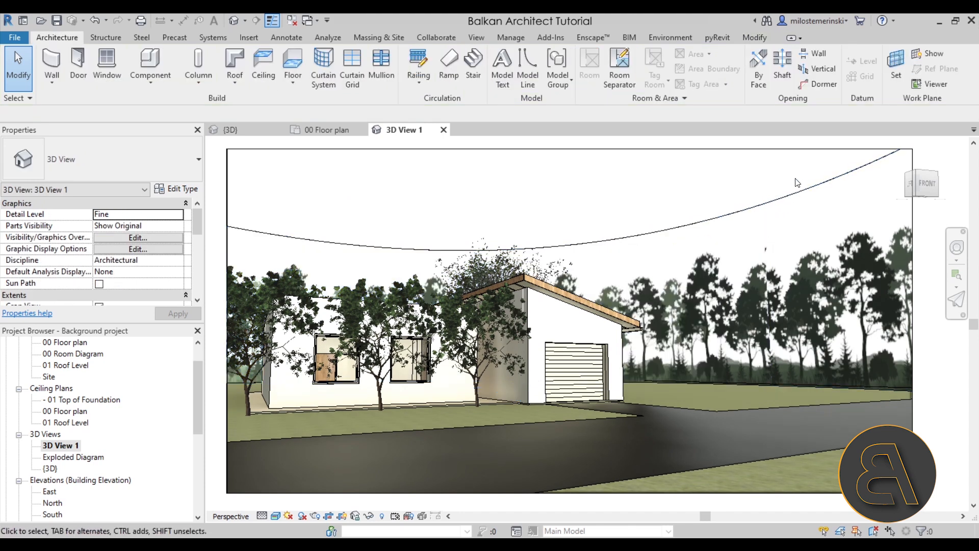
{"action": "left_click", "coordinate": [757, 203]}
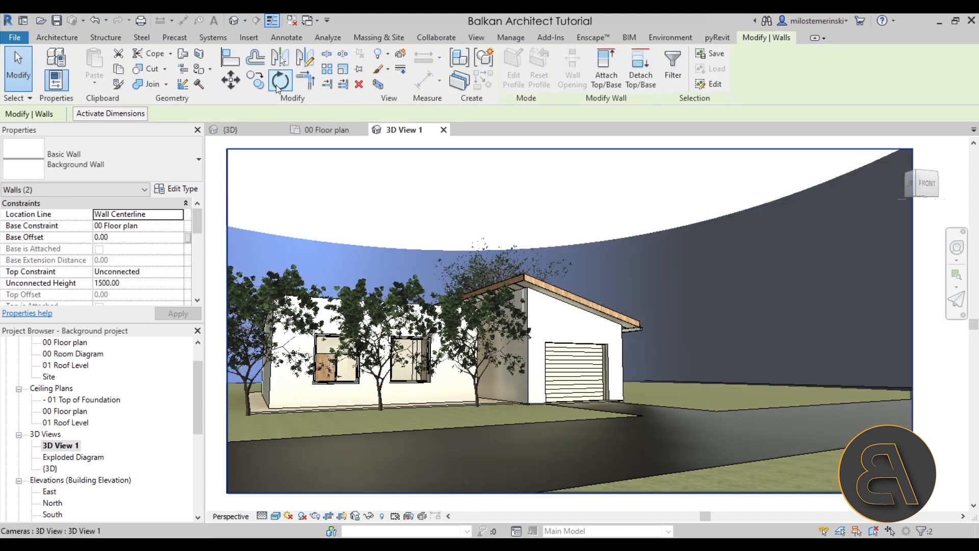
{"action": "left_click", "coordinate": [278, 81]}
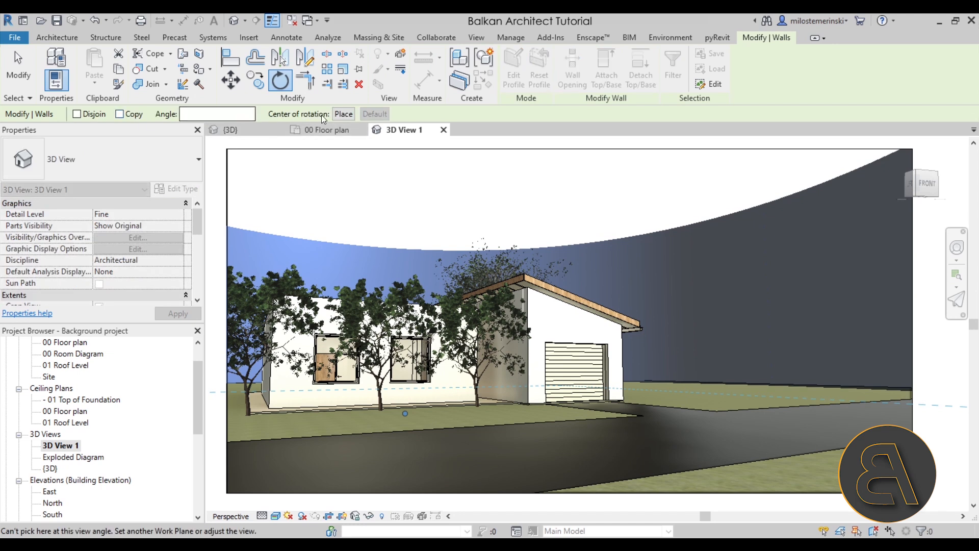
{"action": "left_click", "coordinate": [212, 117]}
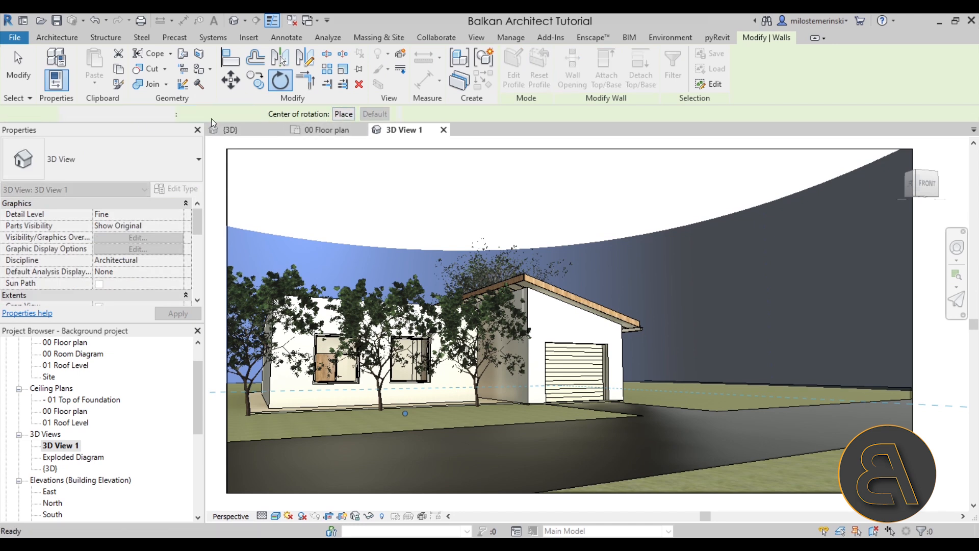
{"action": "key", "text": "Escape"}
{"action": "left_click", "coordinate": [644, 222]}
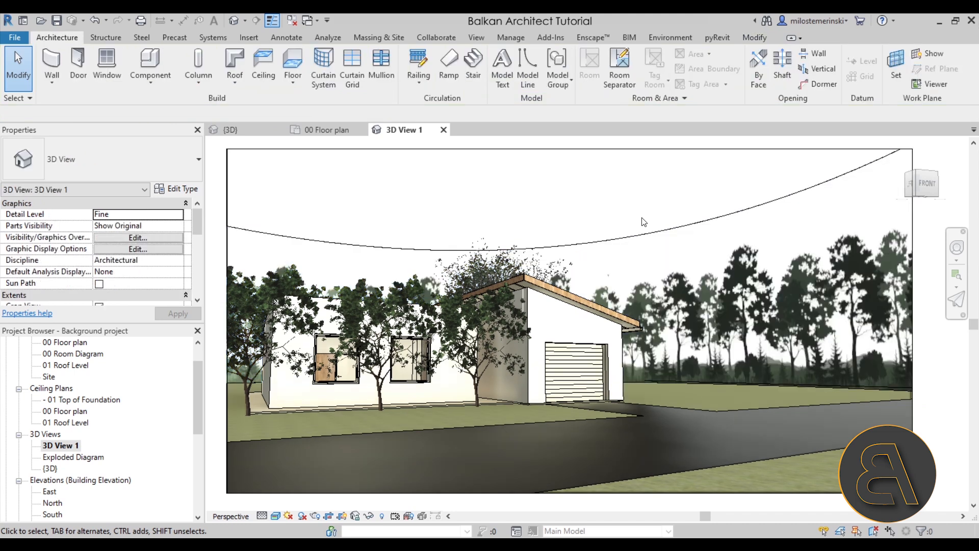
Rotate both Background Wall halves together by 60 degrees and clear the selection.
{"action": "left_click", "coordinate": [628, 242]}
{"action": "left_click", "coordinate": [580, 242]}
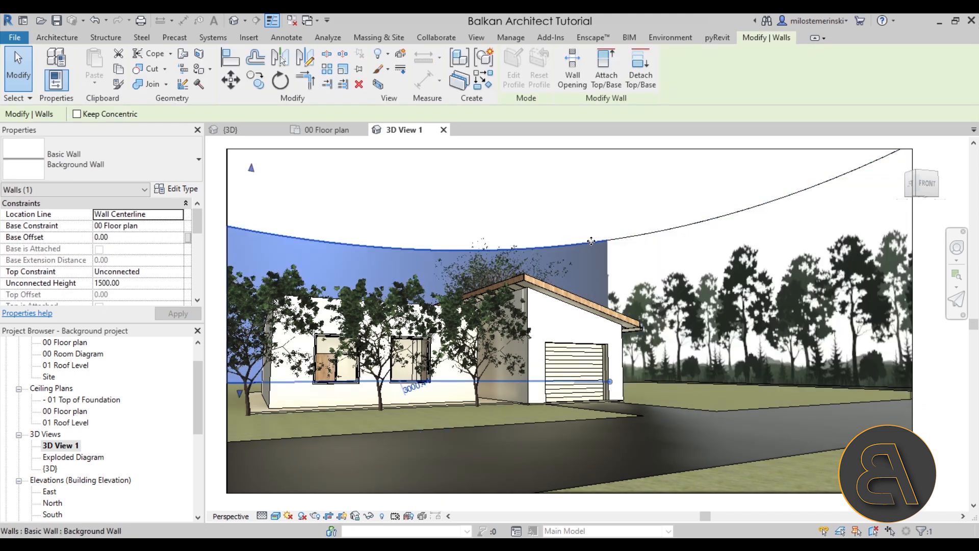
{"action": "left_click", "coordinate": [625, 222]}
{"action": "left_click_drag", "start_coordinate": [635, 206], "coordinate": [586, 259]}
{"action": "left_click", "coordinate": [279, 84]}
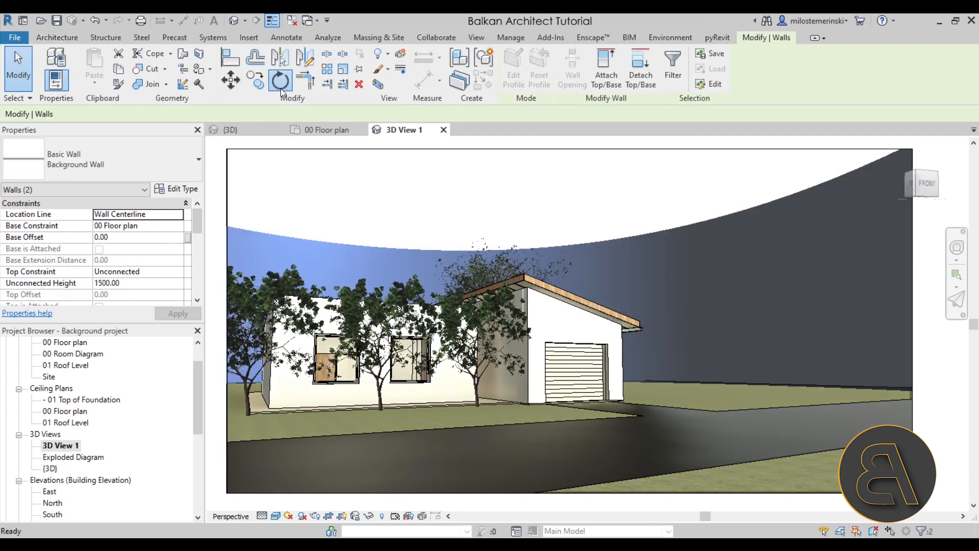
{"action": "type", "text": "6"}
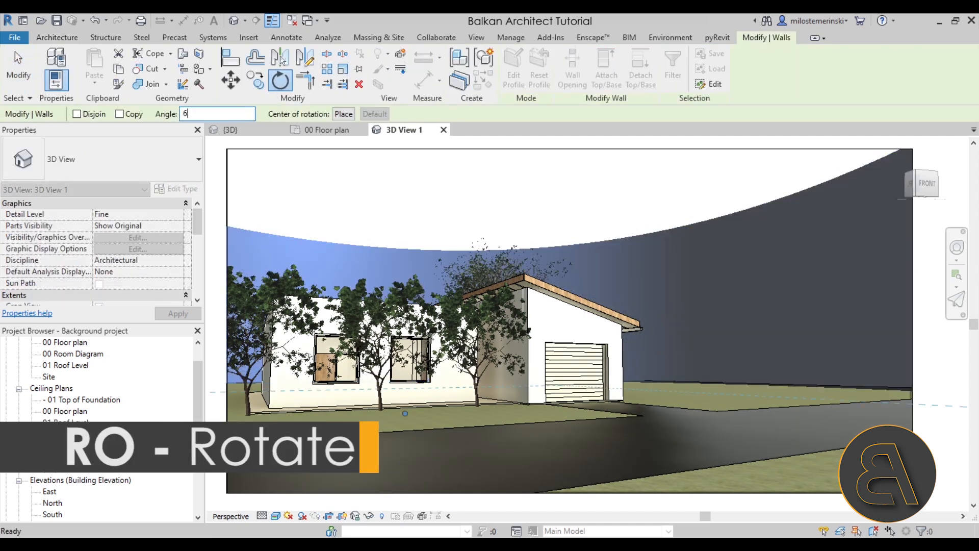
{"action": "type", "text": "0"}
{"action": "key", "text": "Return"}
{"action": "key", "text": "Escape"}
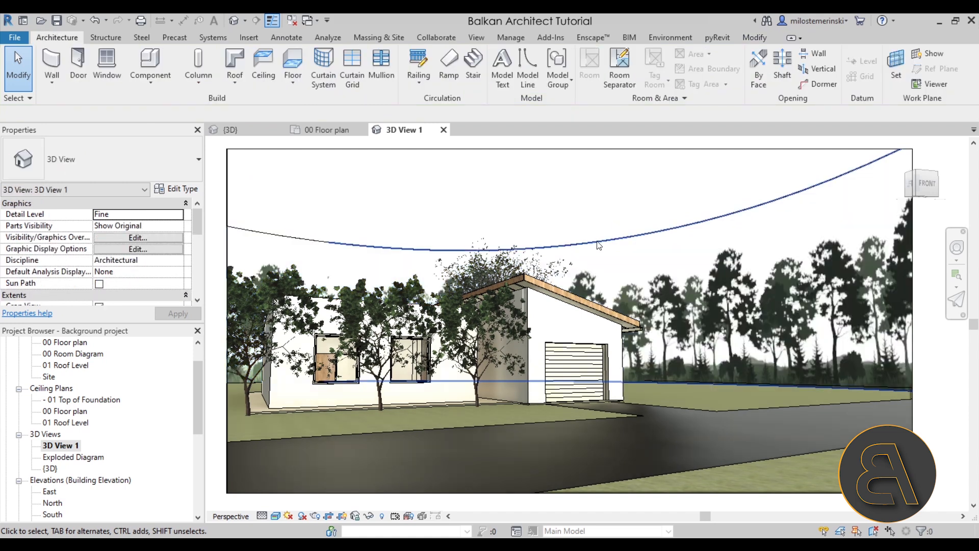
Widen the perspective view's crop region on the garage side to about 227 mm overall width.
{"action": "left_click", "coordinate": [319, 243]}
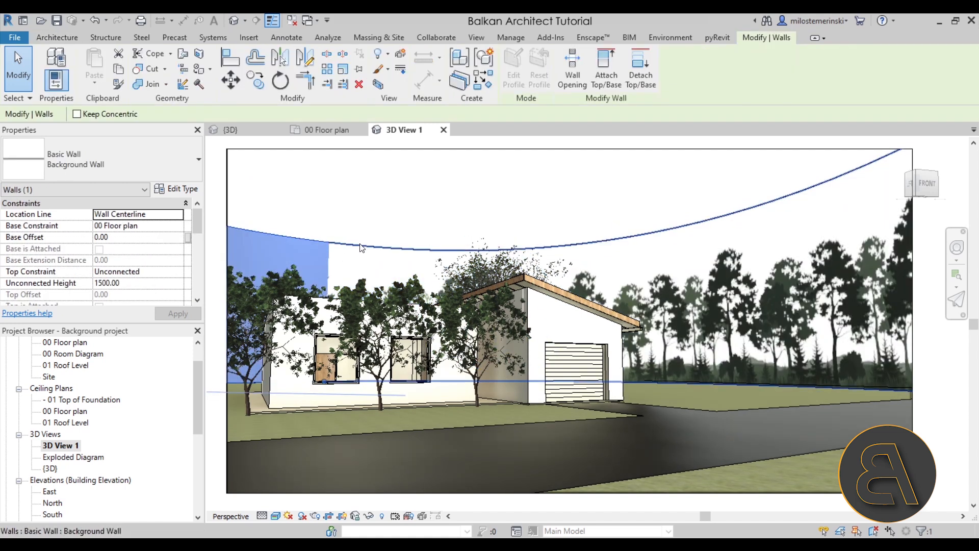
{"action": "key", "text": "Escape"}
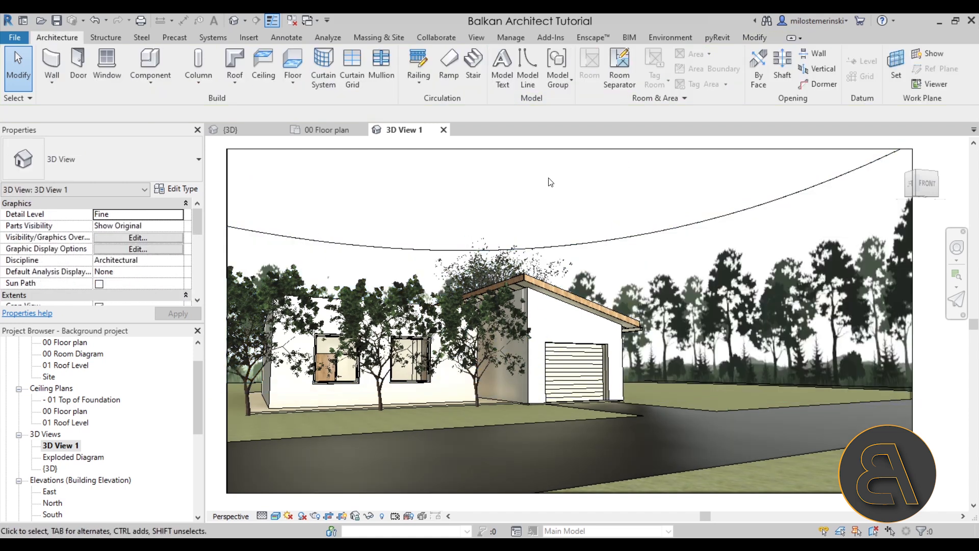
{"action": "scroll", "coordinate": [781, 220], "scroll_direction": "down", "scroll_amount": 3}
{"action": "left_click", "coordinate": [817, 275]}
{"action": "left_click_drag", "start_coordinate": [815, 275], "coordinate": [844, 282]}
{"action": "left_click", "coordinate": [600, 203]}
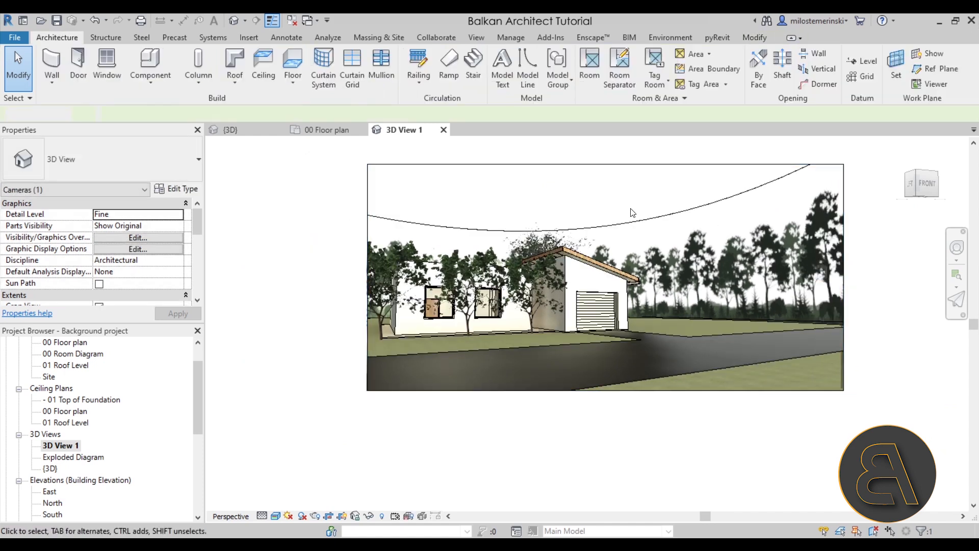
{"action": "scroll", "coordinate": [596, 199], "scroll_direction": "up", "scroll_amount": 2}
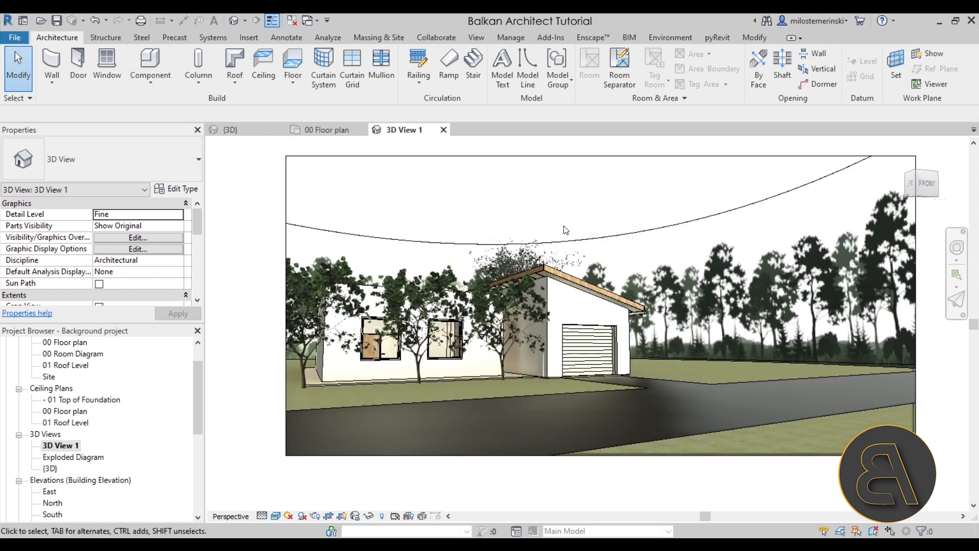
{"action": "middle_click_drag", "start_coordinate": [570, 226], "coordinate": [523, 219]}
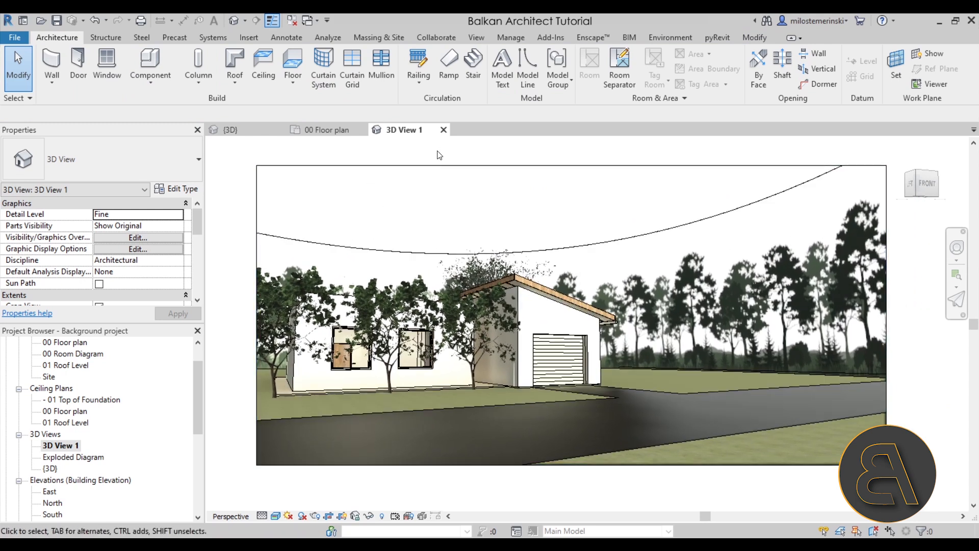
Render the perspective view with the printer resolution set to 150 DPI.
{"action": "left_click", "coordinate": [476, 38]}
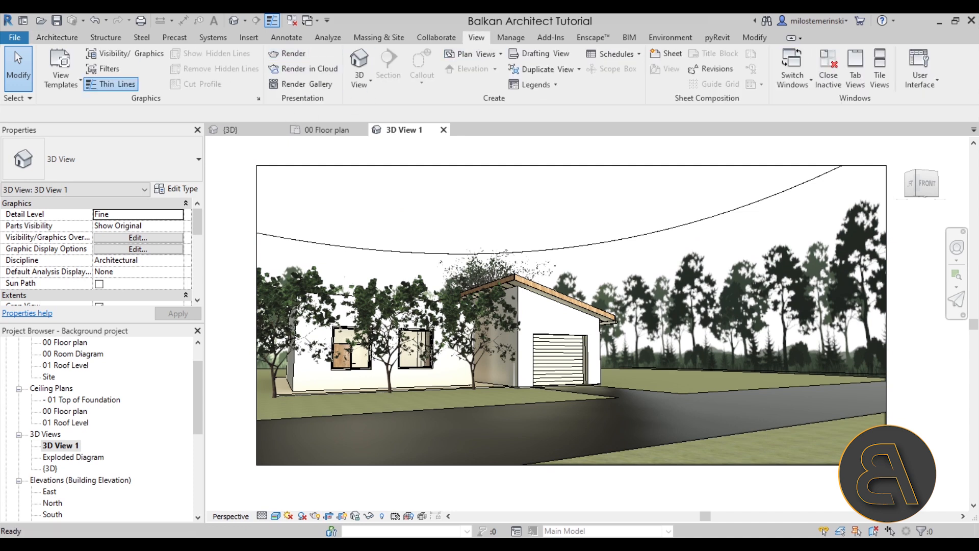
{"action": "left_click", "coordinate": [287, 53]}
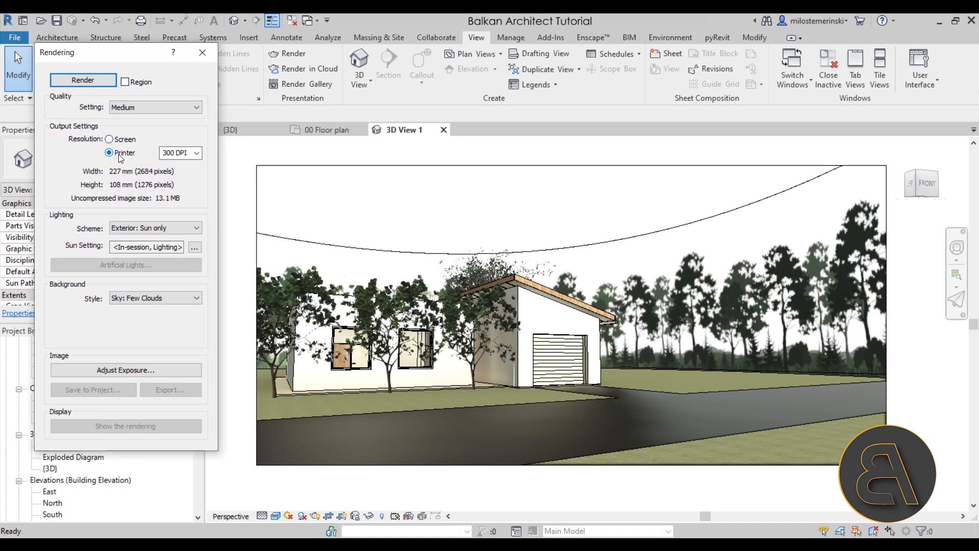
{"action": "left_click", "coordinate": [195, 154]}
{"action": "left_click", "coordinate": [186, 176]}
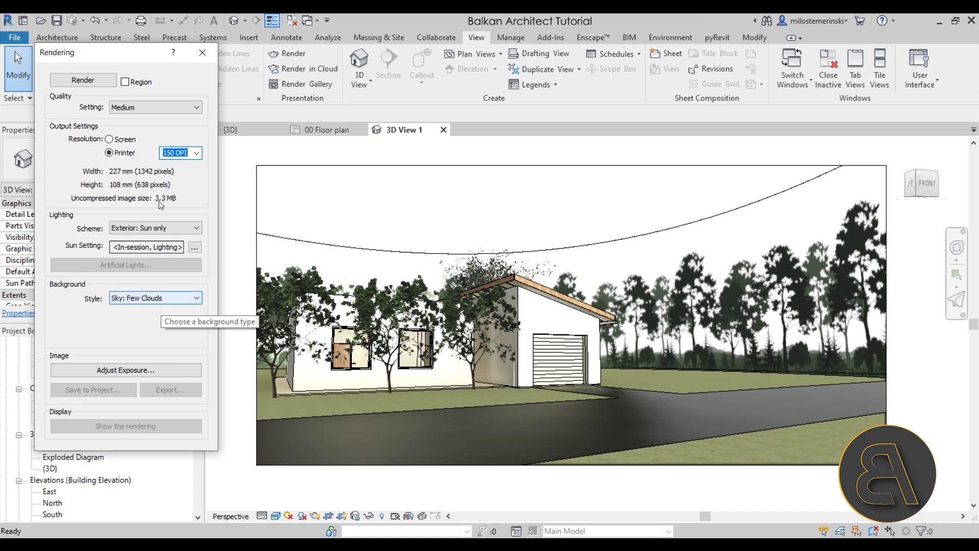
{"action": "left_click", "coordinate": [81, 83]}
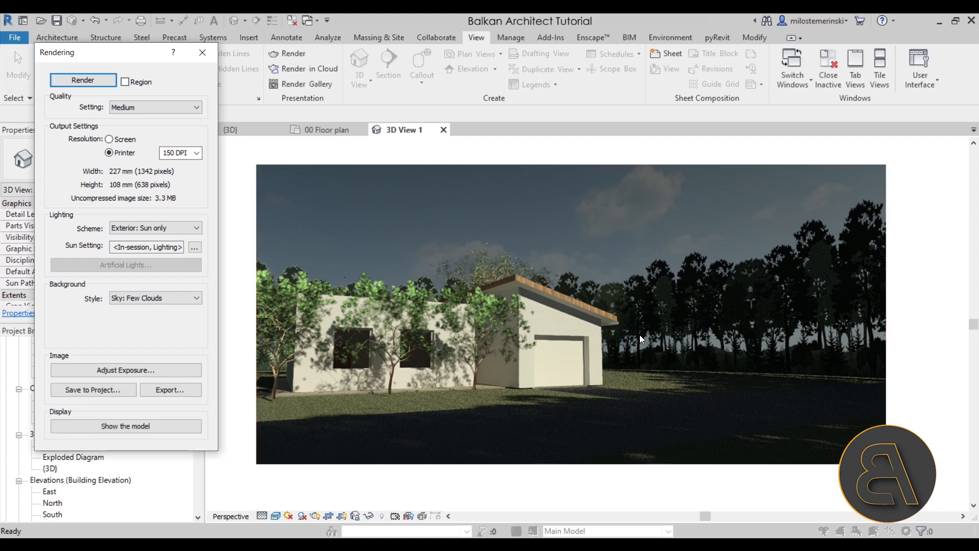
Examine the treeline background and sky behind the house in the rendered perspective image.
{"action": "scroll", "coordinate": [747, 312], "scroll_direction": "up", "scroll_amount": 5}
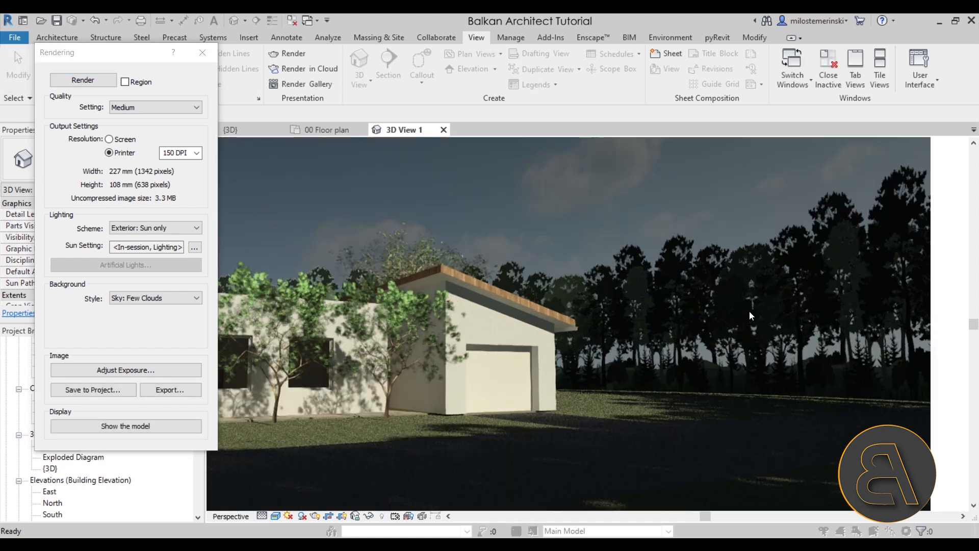
{"action": "scroll", "coordinate": [646, 315], "scroll_direction": "down", "scroll_amount": 4}
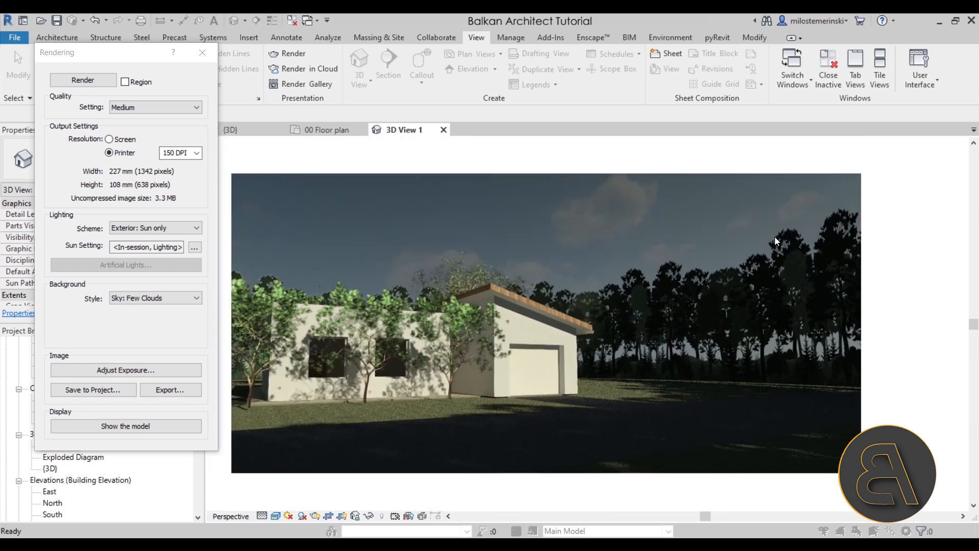
{"action": "scroll", "coordinate": [647, 298], "scroll_direction": "up", "scroll_amount": 2}
{"action": "scroll", "coordinate": [640, 294], "scroll_direction": "down", "scroll_amount": 1}
{"action": "middle_click_drag", "start_coordinate": [582, 300], "coordinate": [628, 300]}
{"action": "scroll", "coordinate": [656, 299], "scroll_direction": "down", "scroll_amount": 1}
{"action": "scroll", "coordinate": [619, 300], "scroll_direction": "up", "scroll_amount": 1}
{"action": "scroll", "coordinate": [628, 301], "scroll_direction": "down", "scroll_amount": 1}
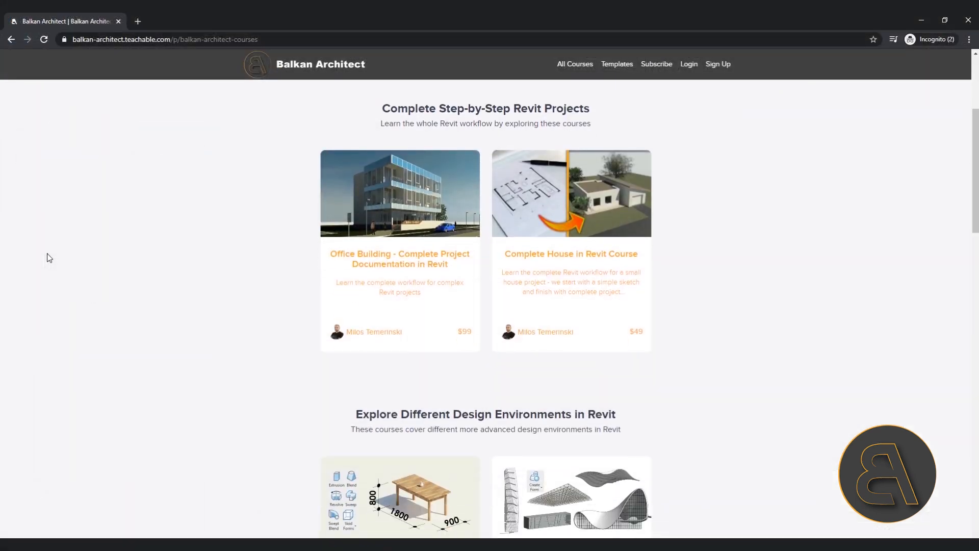
{"action": "scroll", "coordinate": [48, 257], "scroll_direction": "down", "scroll_amount": 10}
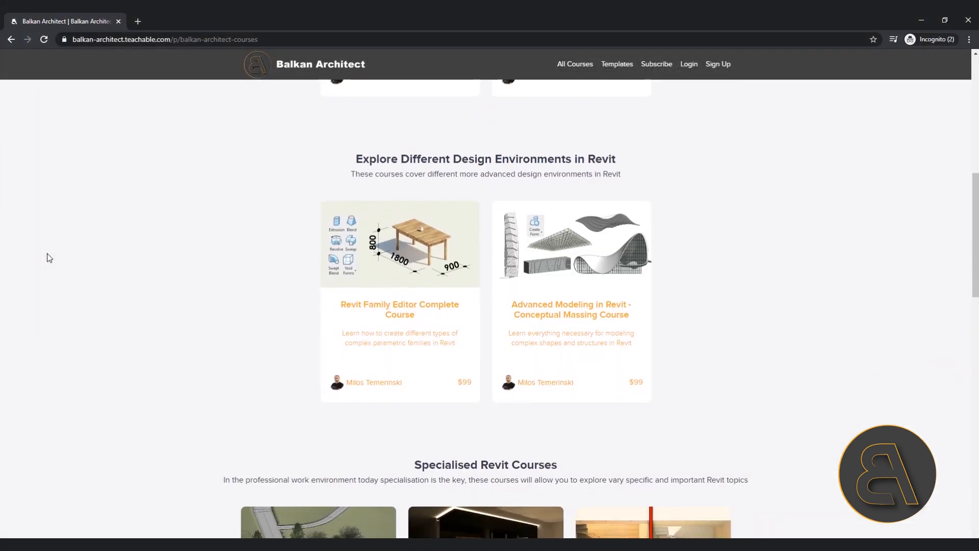
{"action": "scroll", "coordinate": [49, 258], "scroll_direction": "down", "scroll_amount": 7}
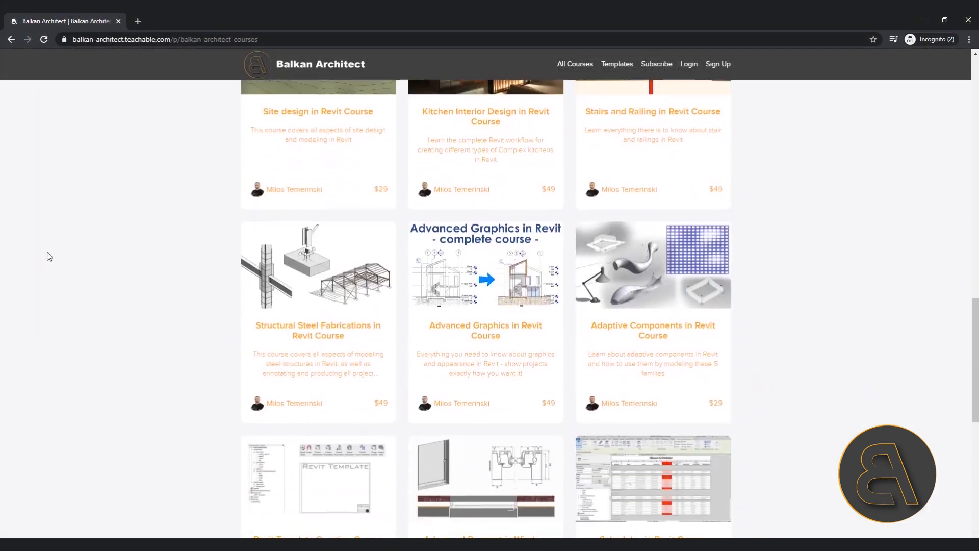
{"action": "scroll", "coordinate": [48, 256], "scroll_direction": "down", "scroll_amount": 4}
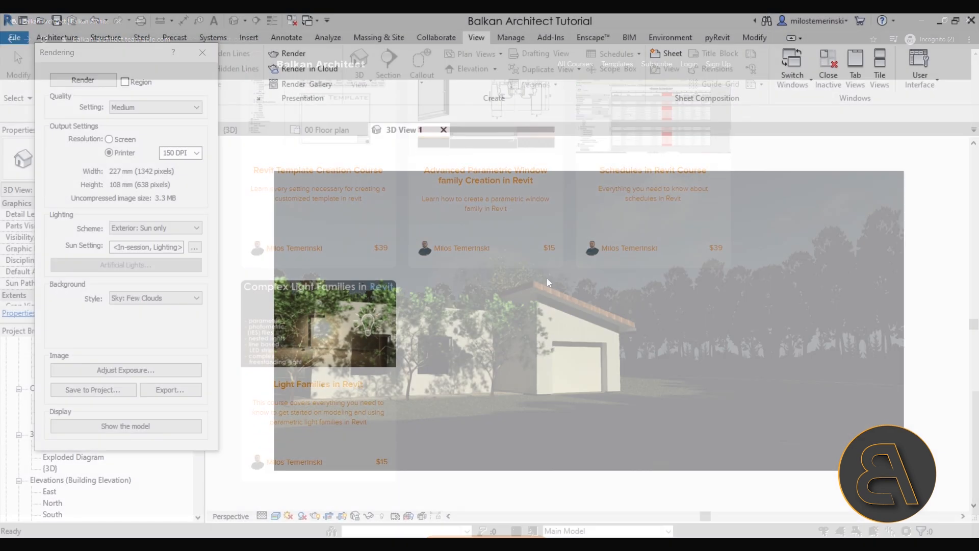